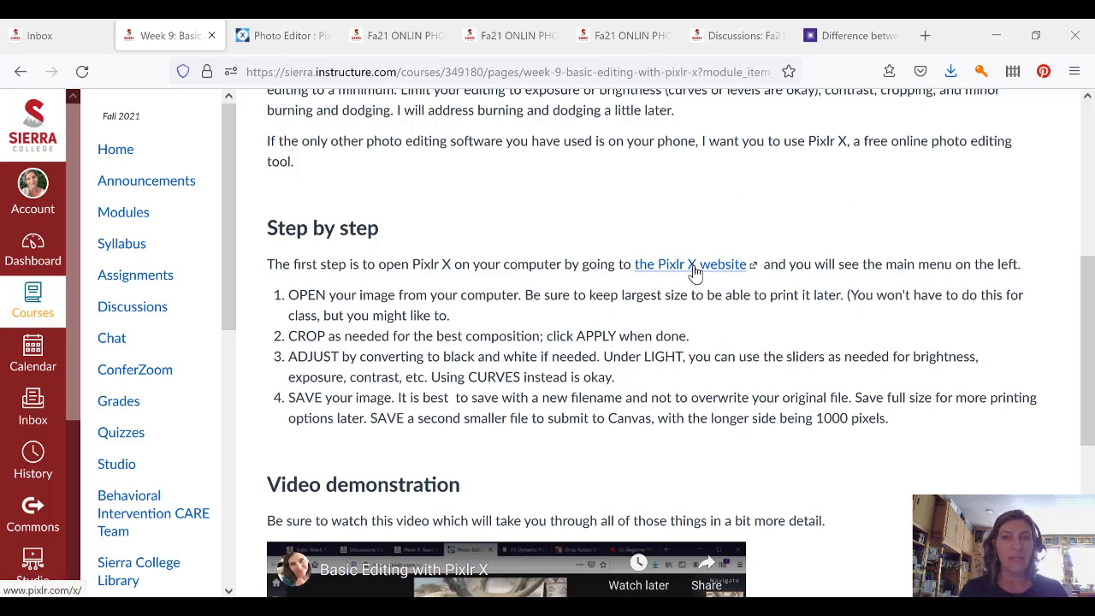
Go to the Pixlr X website linked on the course page and look over its start page
{"action": "left_click", "coordinate": [695, 272]}
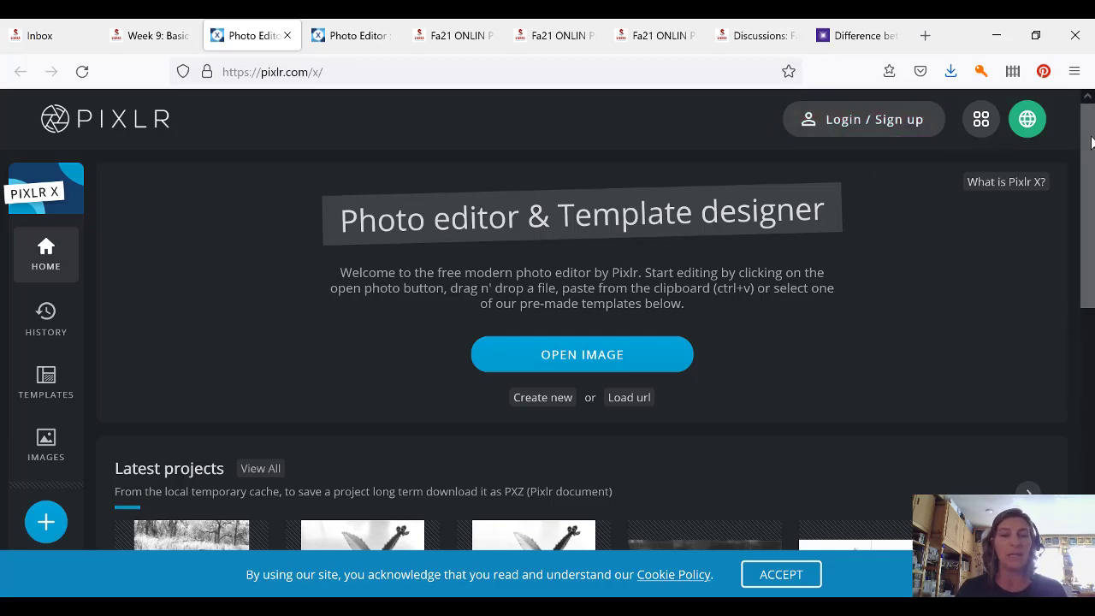
{"action": "left_click_drag", "start_coordinate": [1089, 142], "coordinate": [1088, 220]}
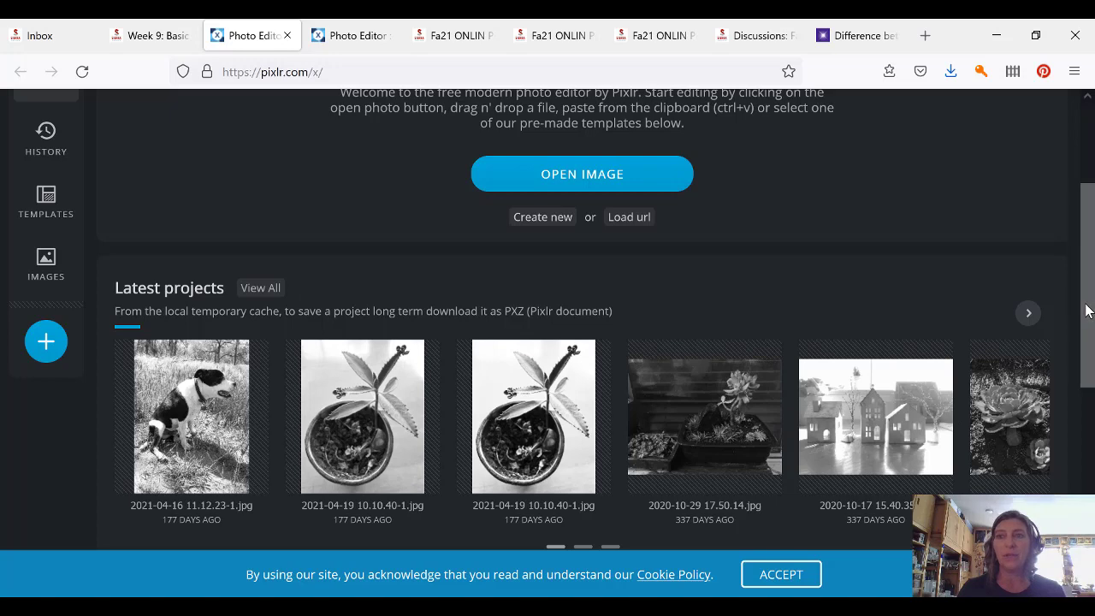
{"action": "scroll", "coordinate": [1088, 308], "scroll_direction": "up", "scroll_amount": 3}
{"action": "scroll", "coordinate": [1088, 257], "scroll_direction": "up", "scroll_amount": 1}
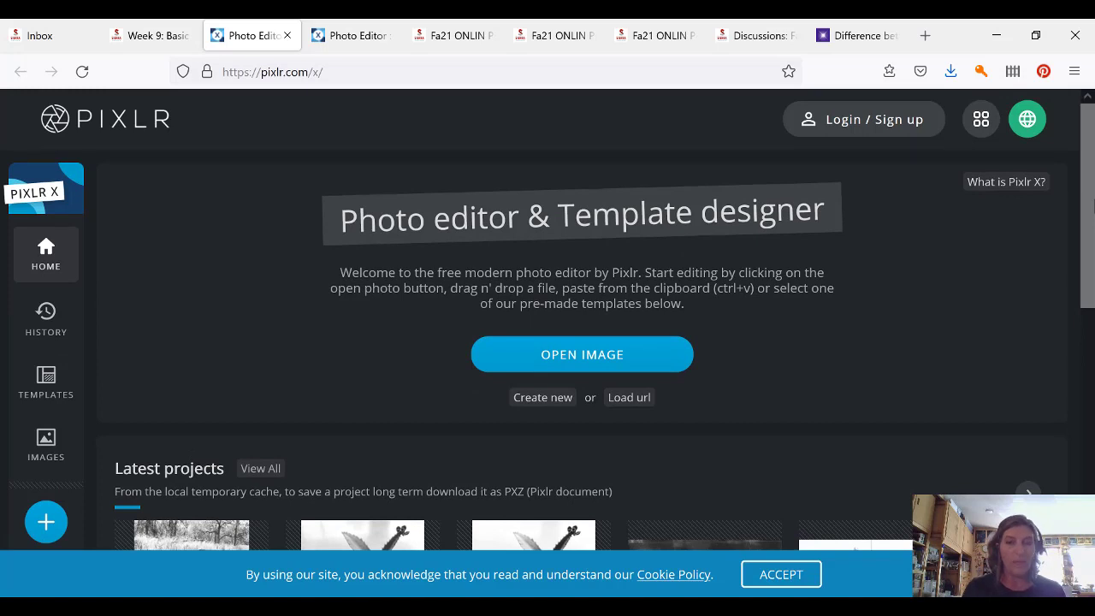
Open the photo 2019-05-10 10.19.36-2 from Camera Uploads, pre-resized to Ultra HD at 3840 x 2880 px
{"action": "left_click", "coordinate": [577, 361]}
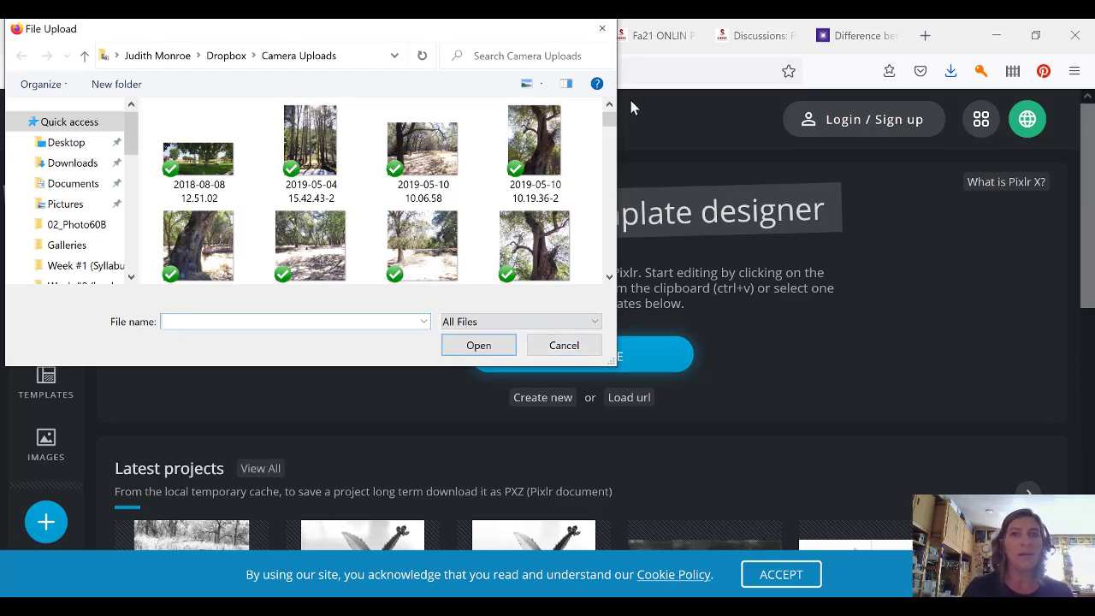
{"action": "double_click", "coordinate": [535, 141]}
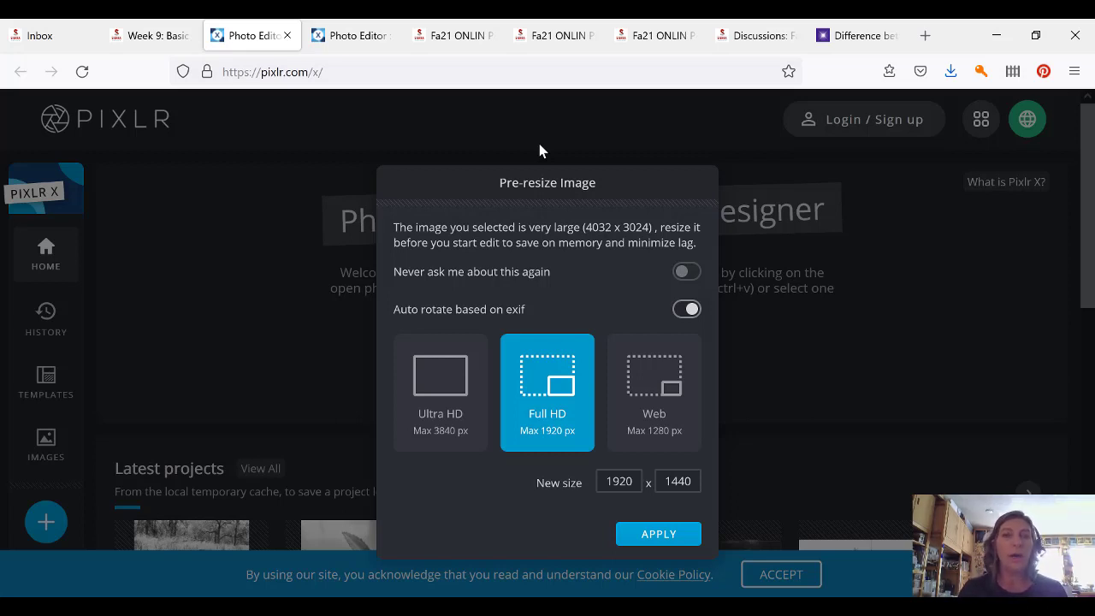
{"action": "left_click", "coordinate": [442, 386]}
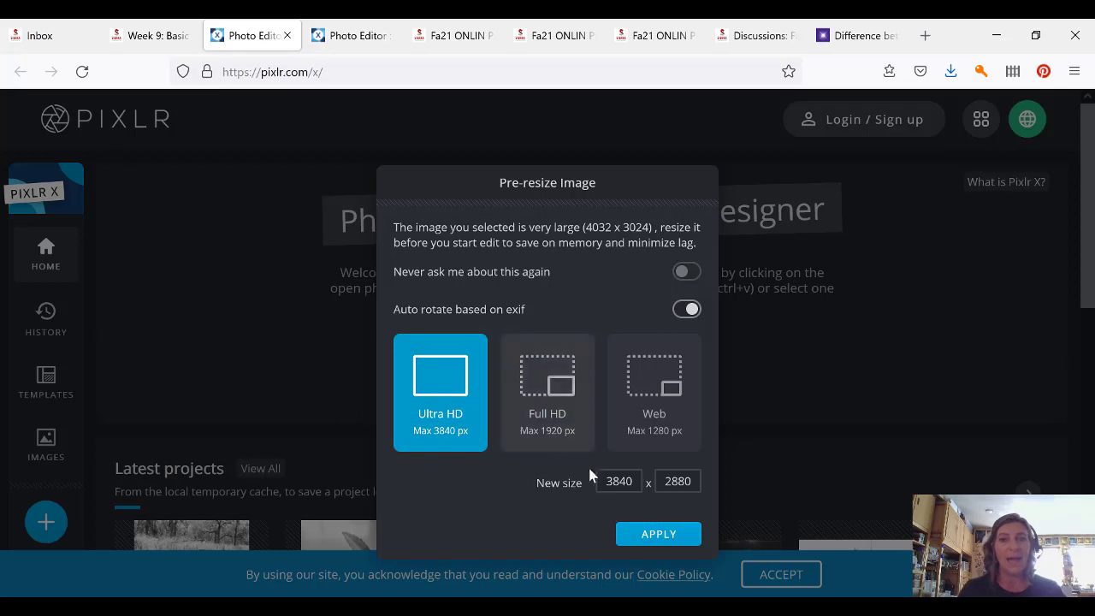
{"action": "left_click", "coordinate": [662, 534]}
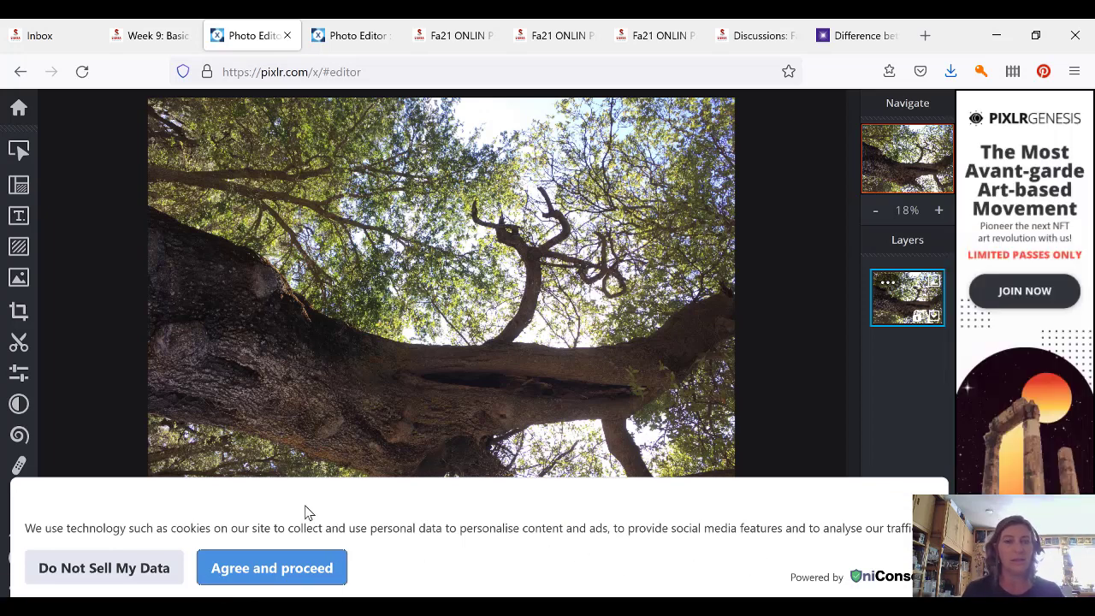
Decline the sharing of personal data in the privacy preferences and confirm the choice
{"action": "left_click", "coordinate": [88, 579]}
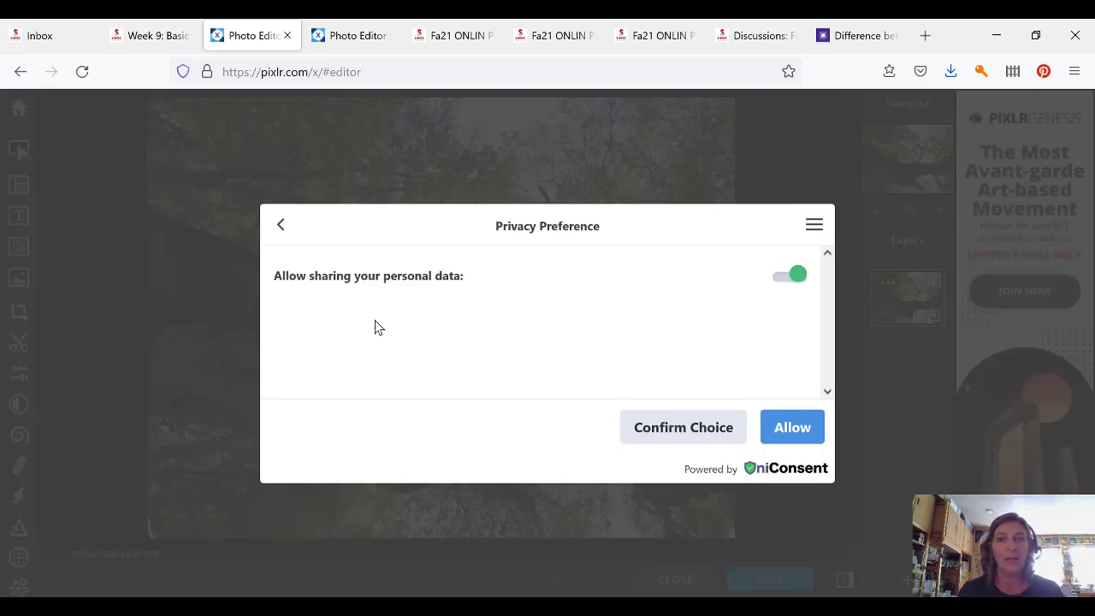
{"action": "left_click", "coordinate": [792, 277]}
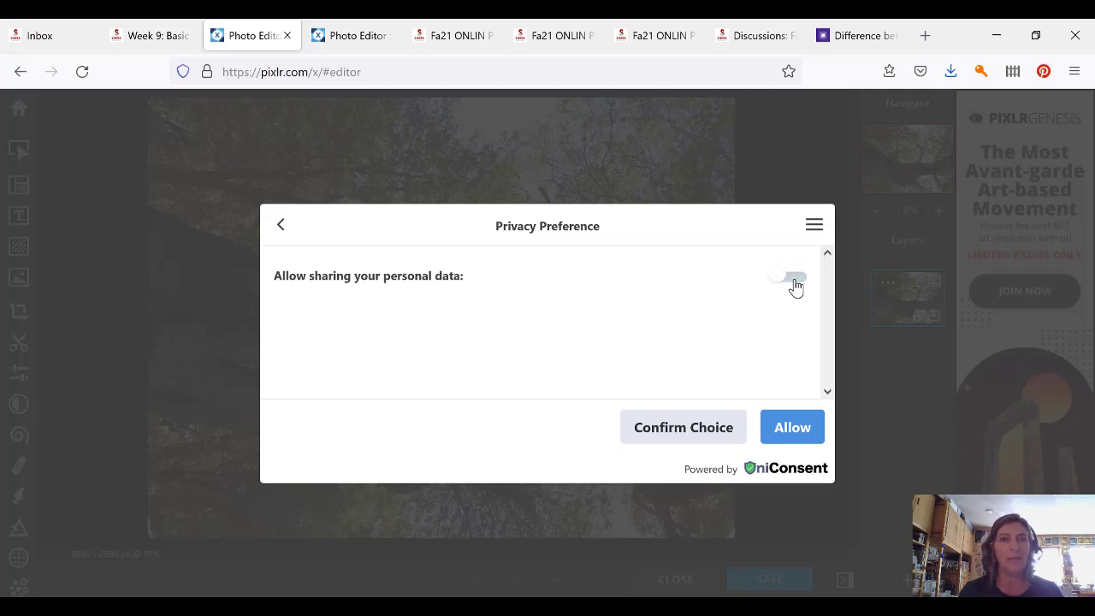
{"action": "left_click", "coordinate": [684, 438]}
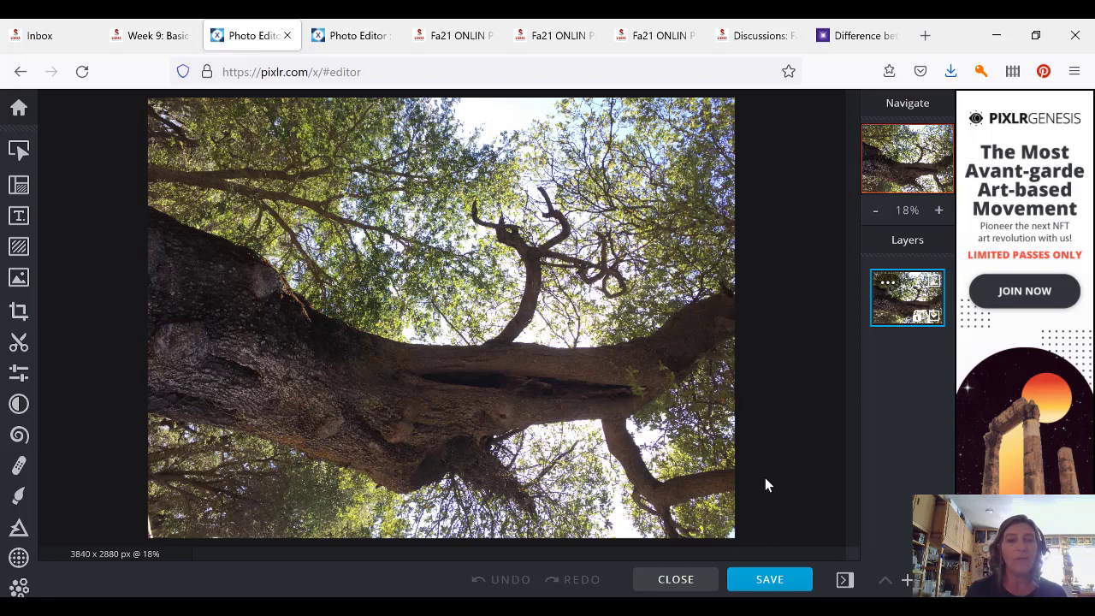
Rotate the tree photo 90 degrees counterclockwise with the Crop tool so that the trunk stands upright, with the whole image in view
{"action": "left_click", "coordinate": [19, 313]}
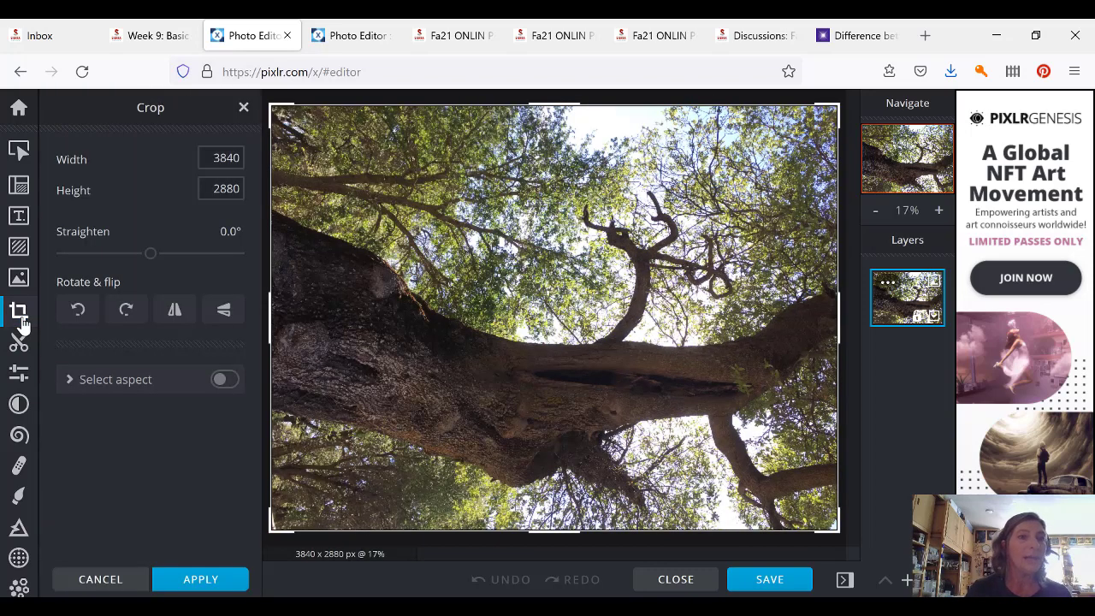
{"action": "left_click", "coordinate": [78, 311]}
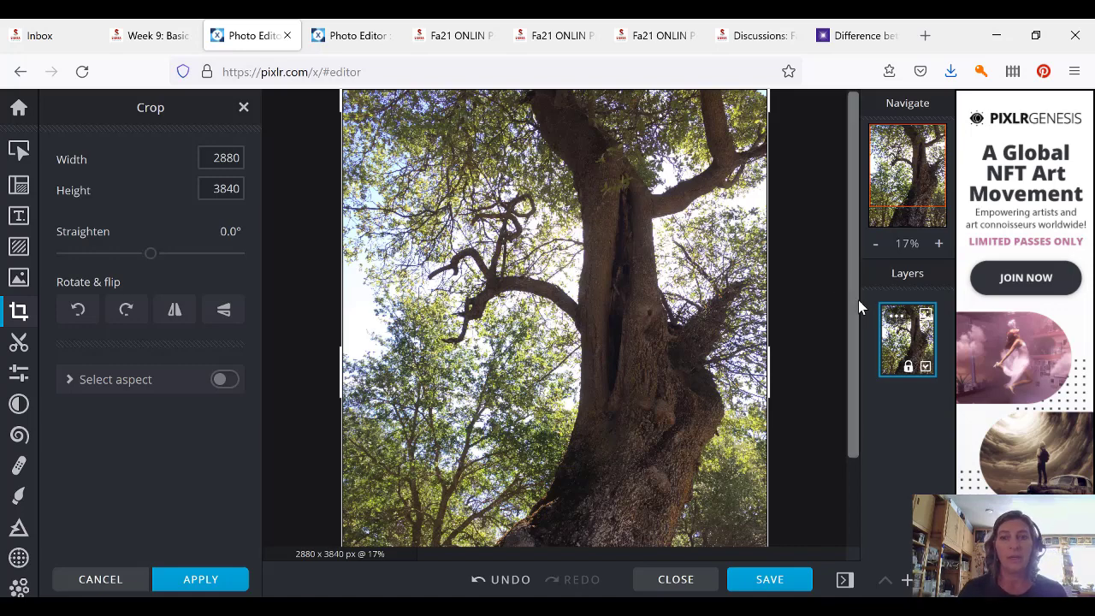
{"action": "left_click_drag", "start_coordinate": [858, 300], "coordinate": [846, 447]}
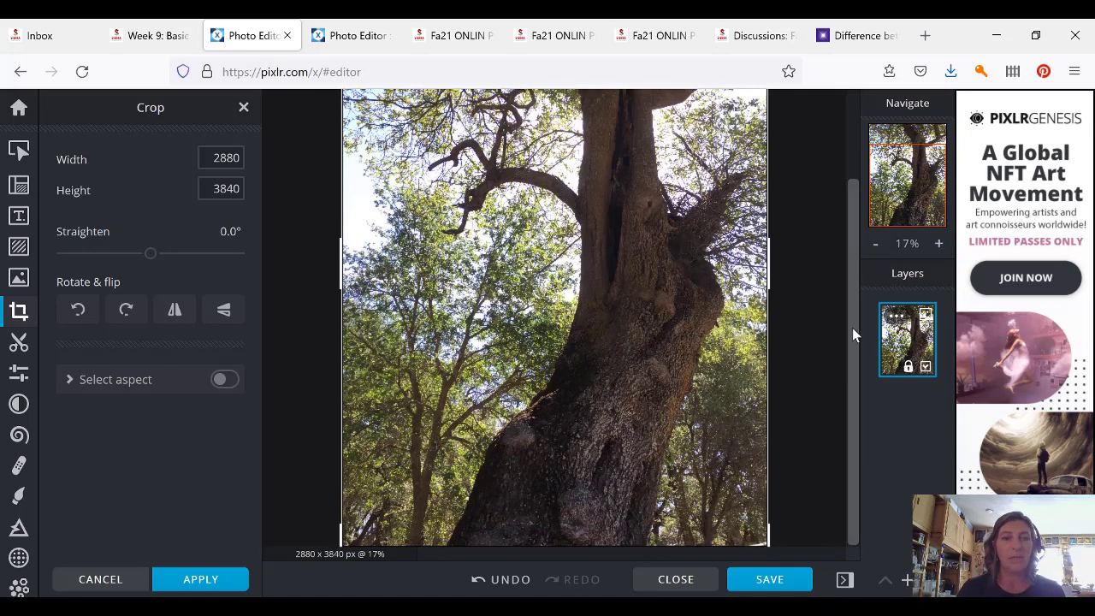
{"action": "left_click_drag", "start_coordinate": [852, 333], "coordinate": [852, 240]}
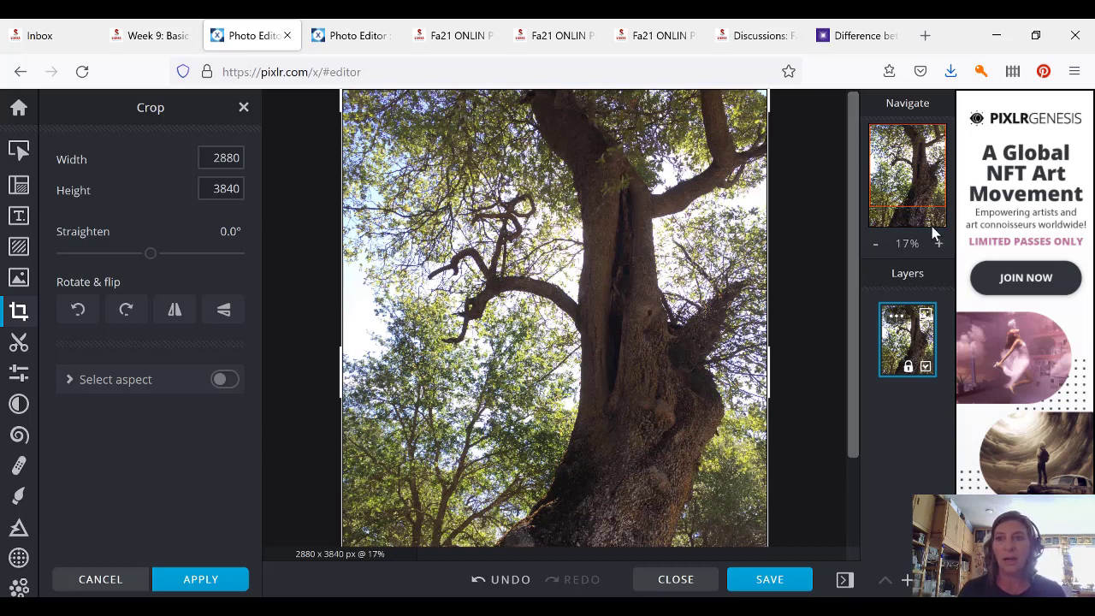
{"action": "left_click", "coordinate": [877, 246]}
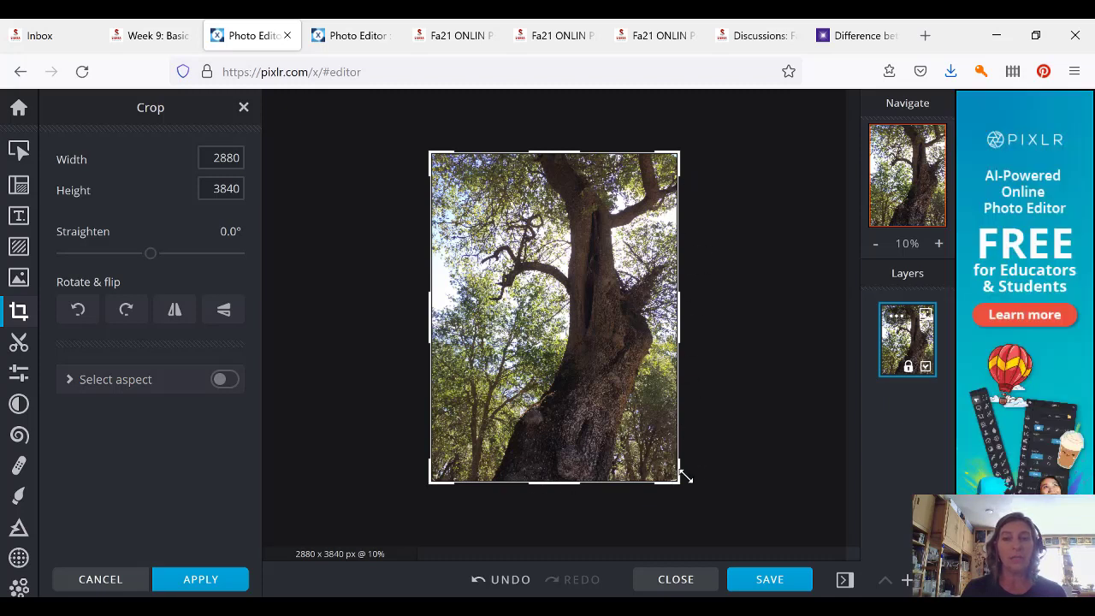
Constrain the crop to a fixed aspect ratio using the Original preset
{"action": "left_click", "coordinate": [224, 381]}
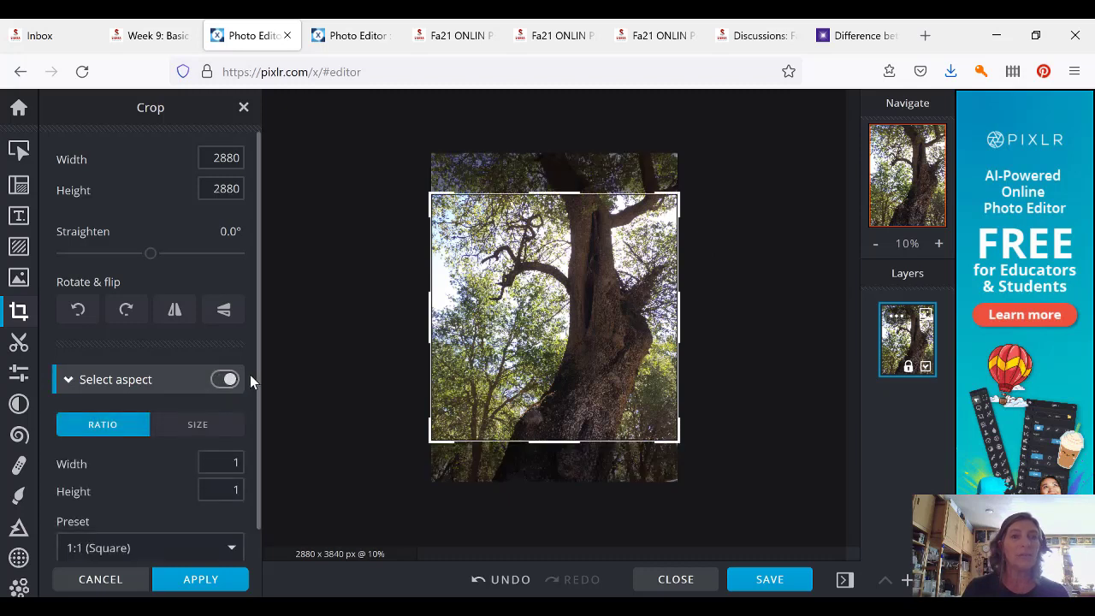
{"action": "scroll", "coordinate": [262, 399], "scroll_direction": "down", "scroll_amount": 1}
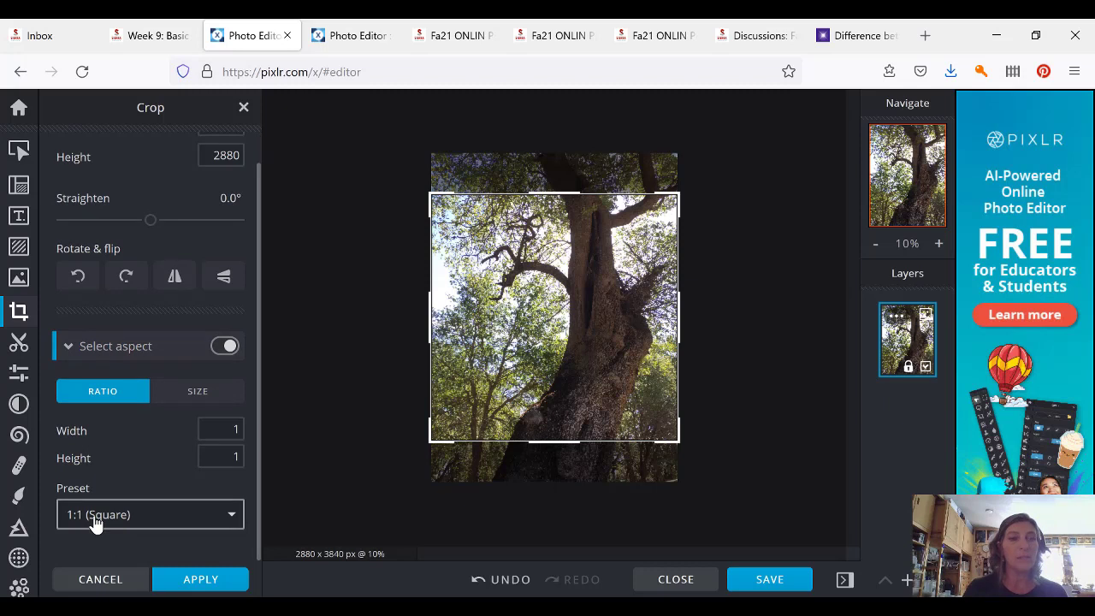
{"action": "left_click", "coordinate": [231, 518]}
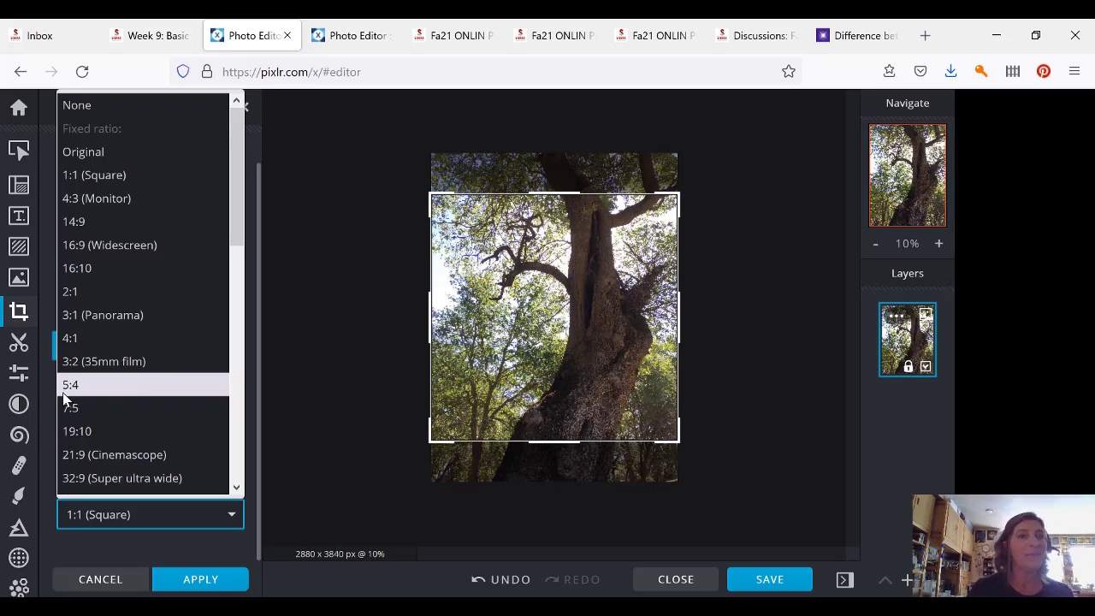
{"action": "left_click", "coordinate": [196, 161]}
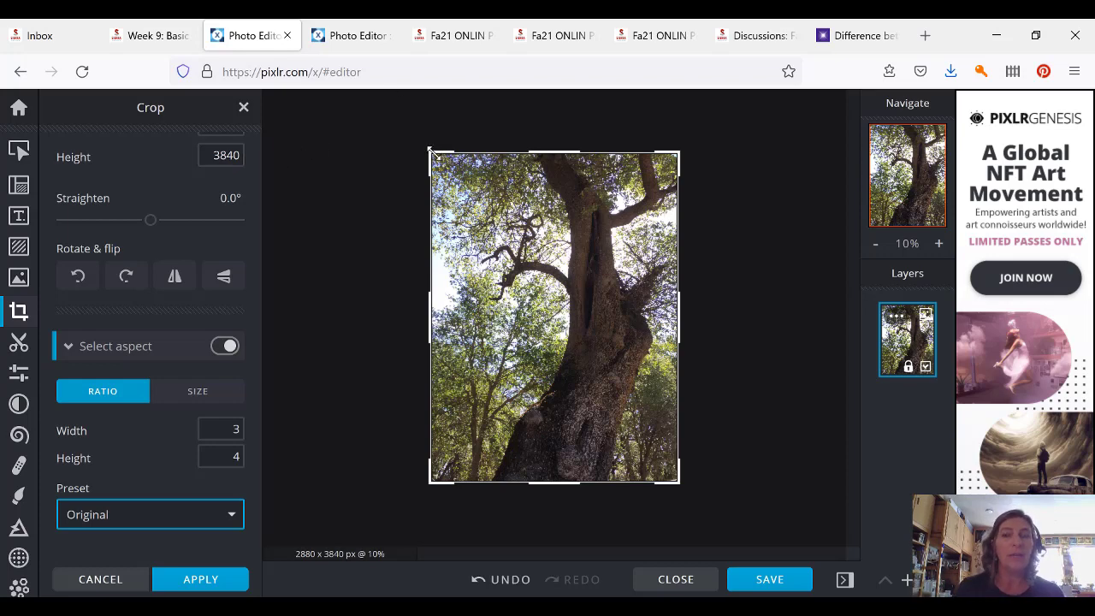
{"action": "left_click_drag", "start_coordinate": [432, 151], "coordinate": [458, 177]}
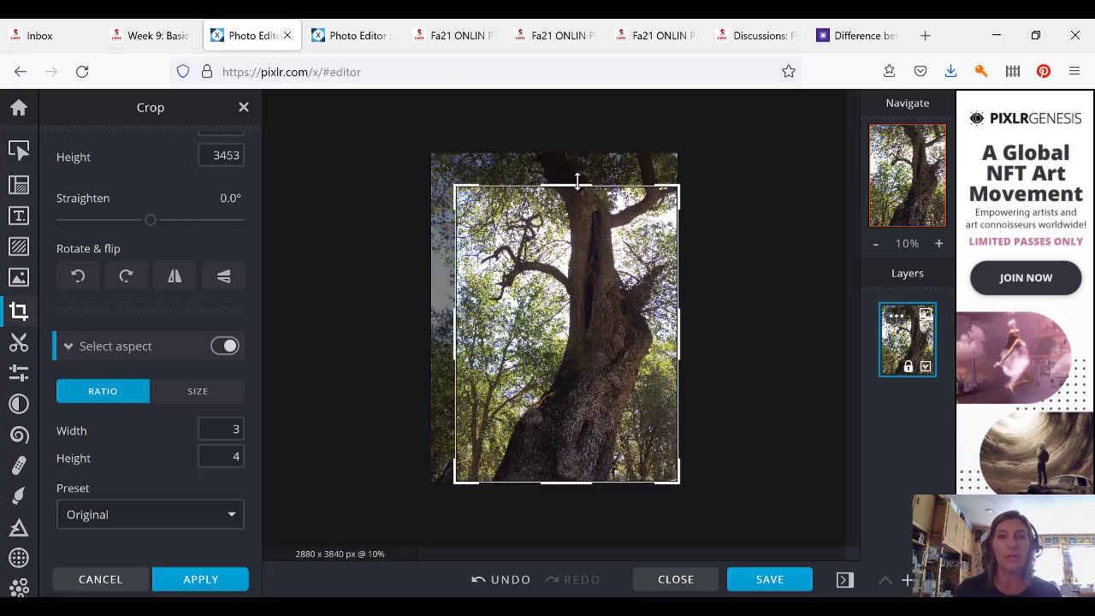
{"action": "mouse_move", "coordinate": [577, 183]}
{"action": "left_mouse_down"}
{"action": "mouse_move", "coordinate": [580, 220]}
{"action": "mouse_move", "coordinate": [587, 162]}
{"action": "mouse_move", "coordinate": [576, 183]}
{"action": "left_mouse_up"}
{"action": "left_click_drag", "start_coordinate": [462, 477], "coordinate": [426, 495]}
{"action": "left_click_drag", "start_coordinate": [453, 415], "coordinate": [432, 393]}
{"action": "left_click_drag", "start_coordinate": [458, 193], "coordinate": [417, 147]}
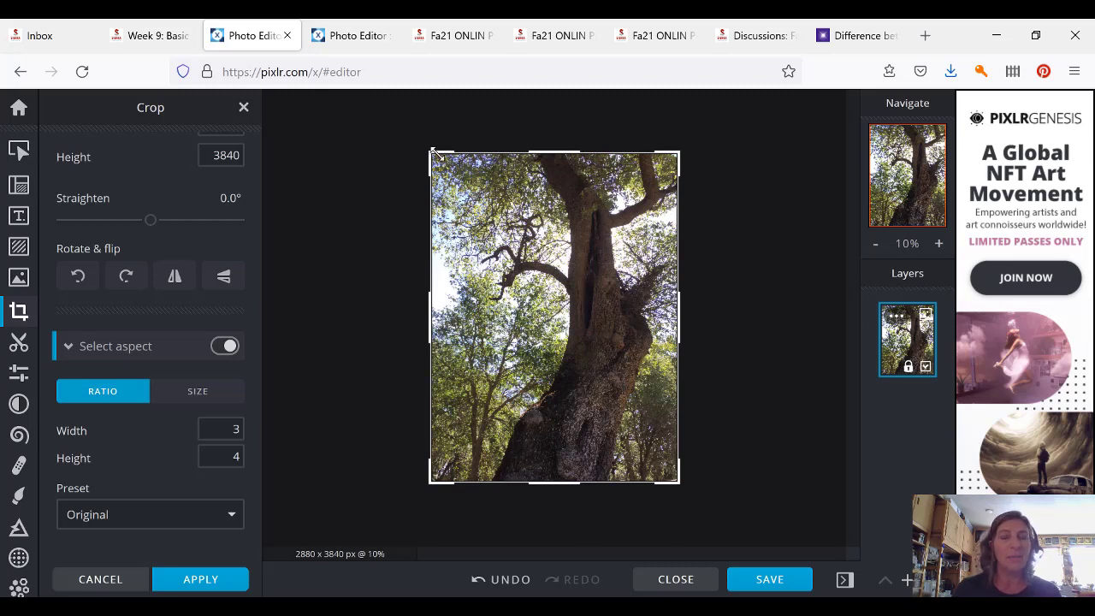
Crop the photo inward from its upper-left corner to about 2710 x 3613 px at the original ratio and apply the crop
{"action": "left_click_drag", "start_coordinate": [433, 152], "coordinate": [451, 163]}
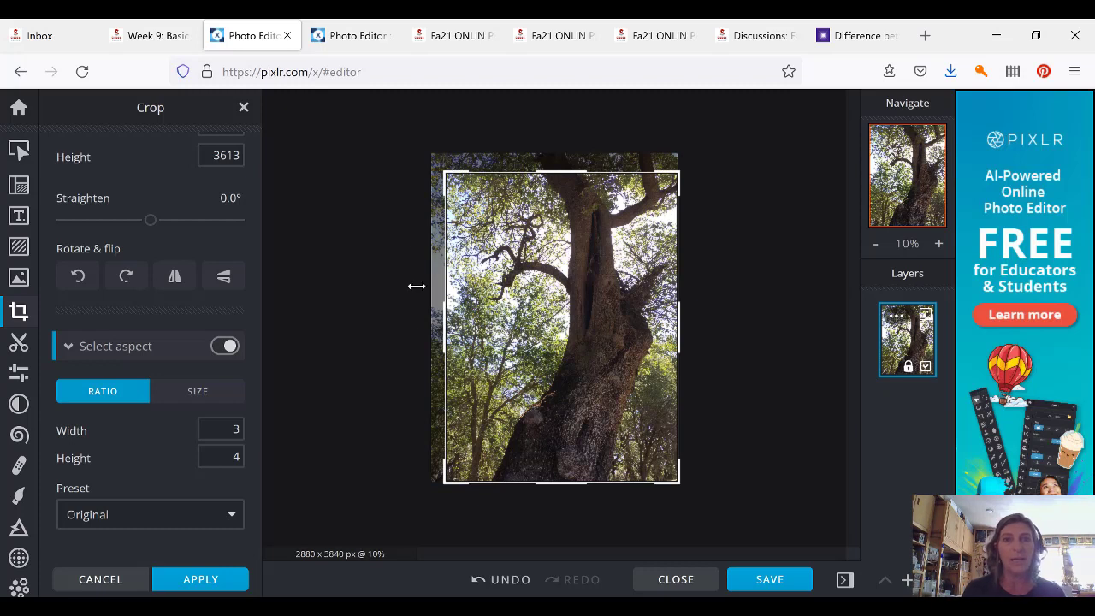
{"action": "left_click", "coordinate": [761, 581]}
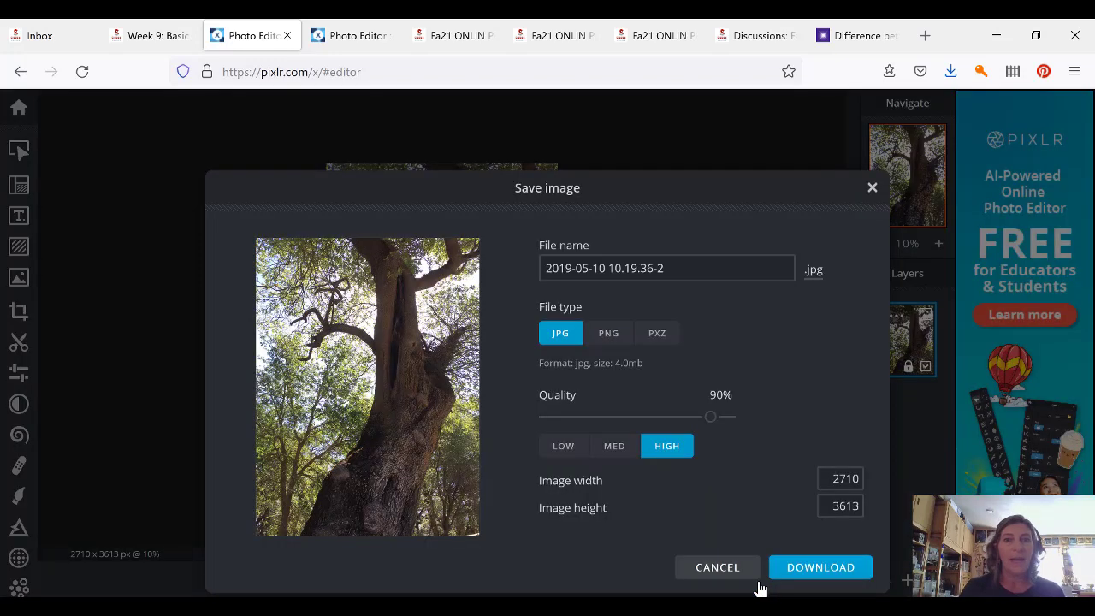
{"action": "left_click", "coordinate": [741, 569]}
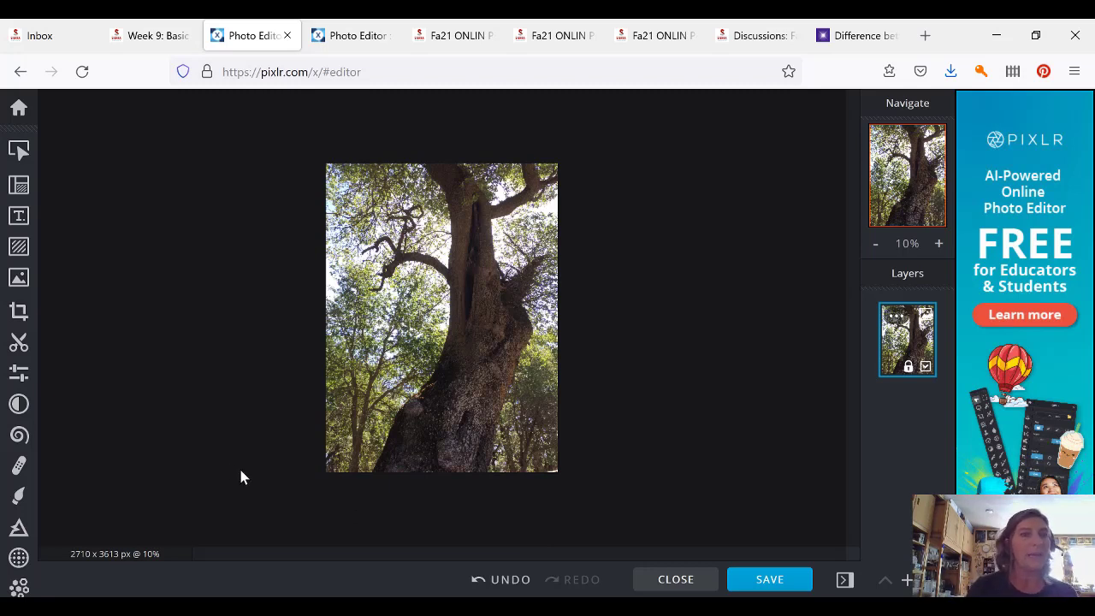
{"action": "left_click", "coordinate": [19, 313]}
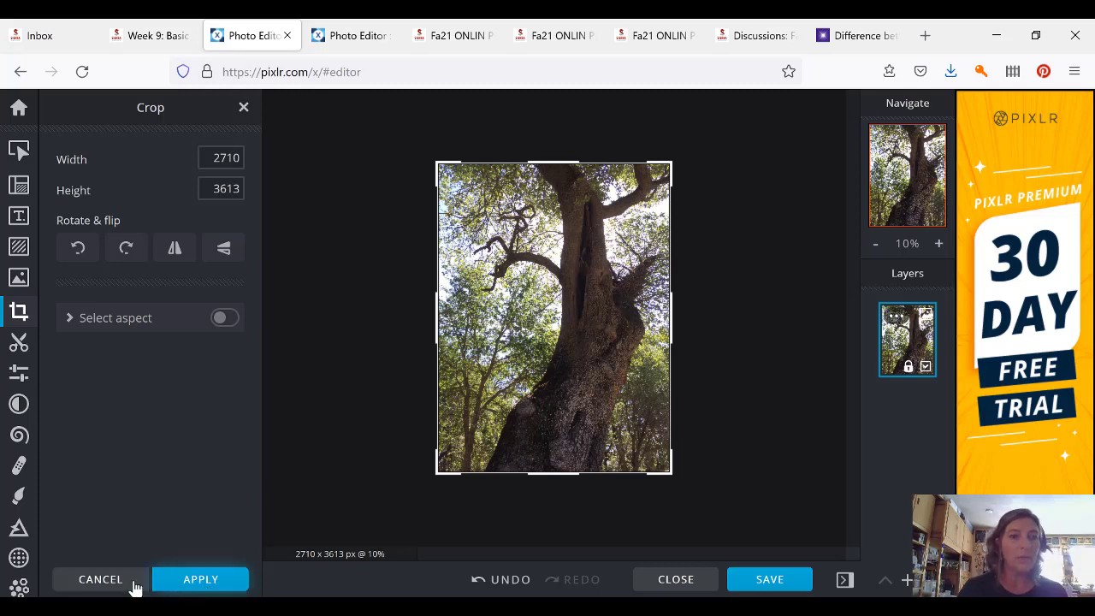
{"action": "left_click", "coordinate": [197, 585]}
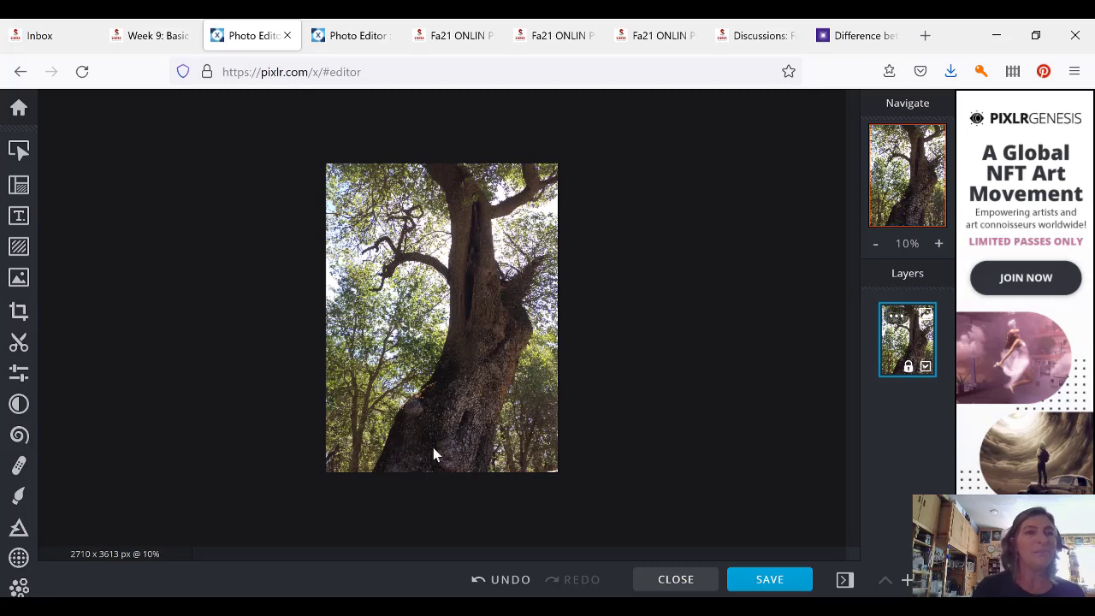
Convert the cropped tree photo to black and white with the B&W adjustment
{"action": "left_click", "coordinate": [15, 378]}
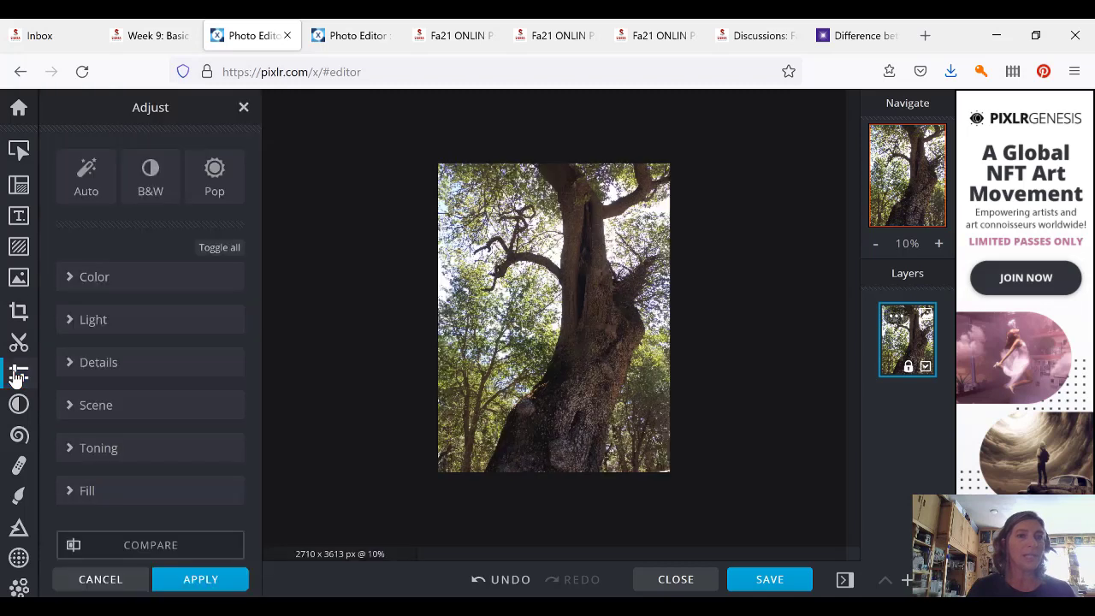
{"action": "left_click", "coordinate": [146, 182]}
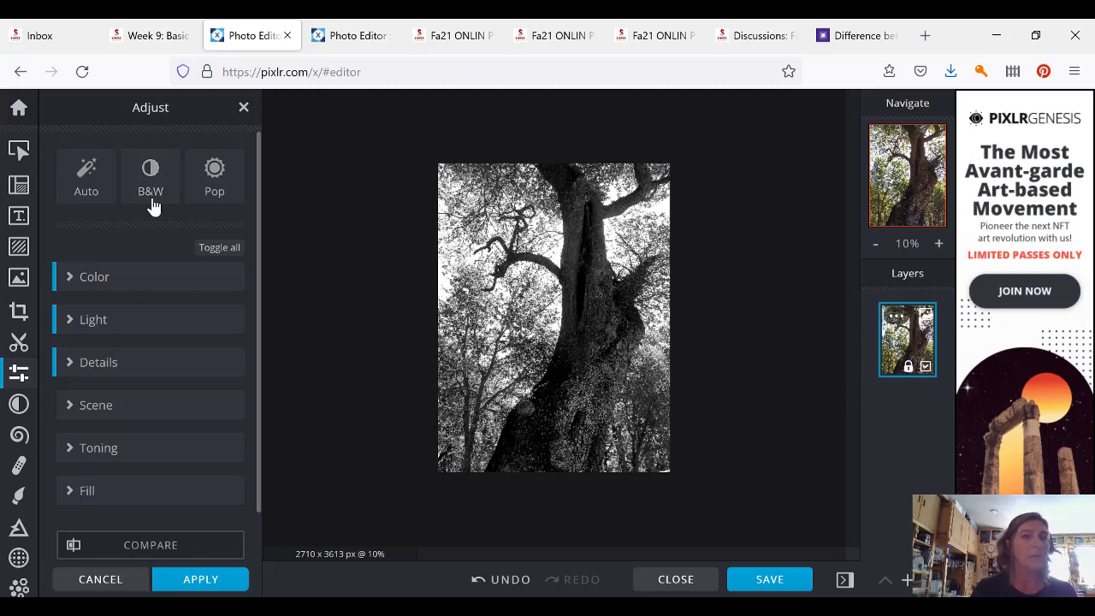
Try out the brightness and exposure in the Light adjustments, leaving brightness at 0 and exposure at 34
{"action": "left_click", "coordinate": [67, 325]}
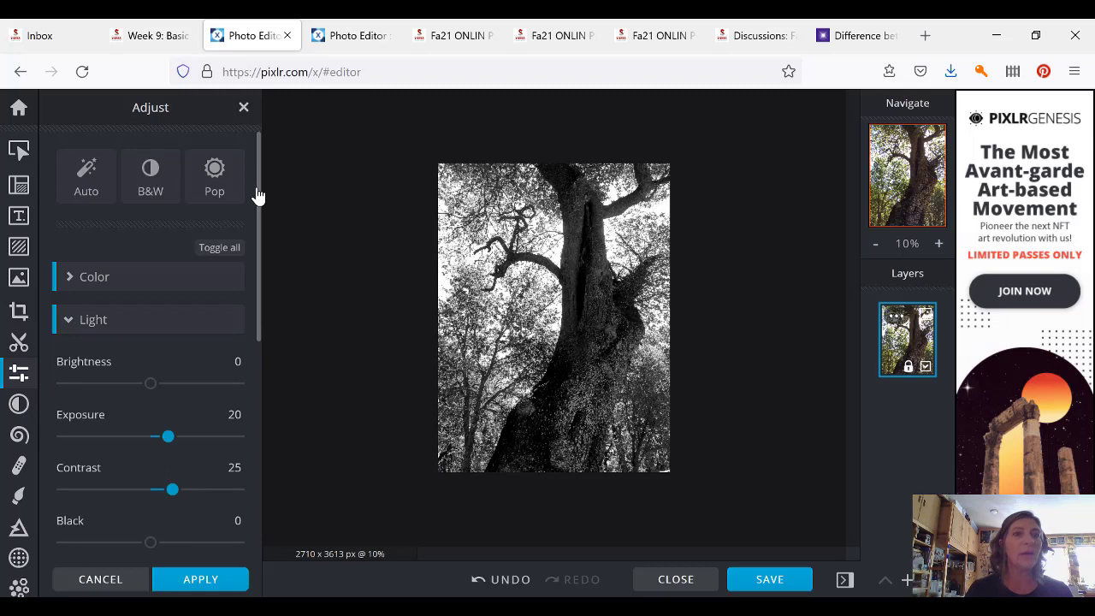
{"action": "left_click_drag", "start_coordinate": [258, 196], "coordinate": [263, 252]}
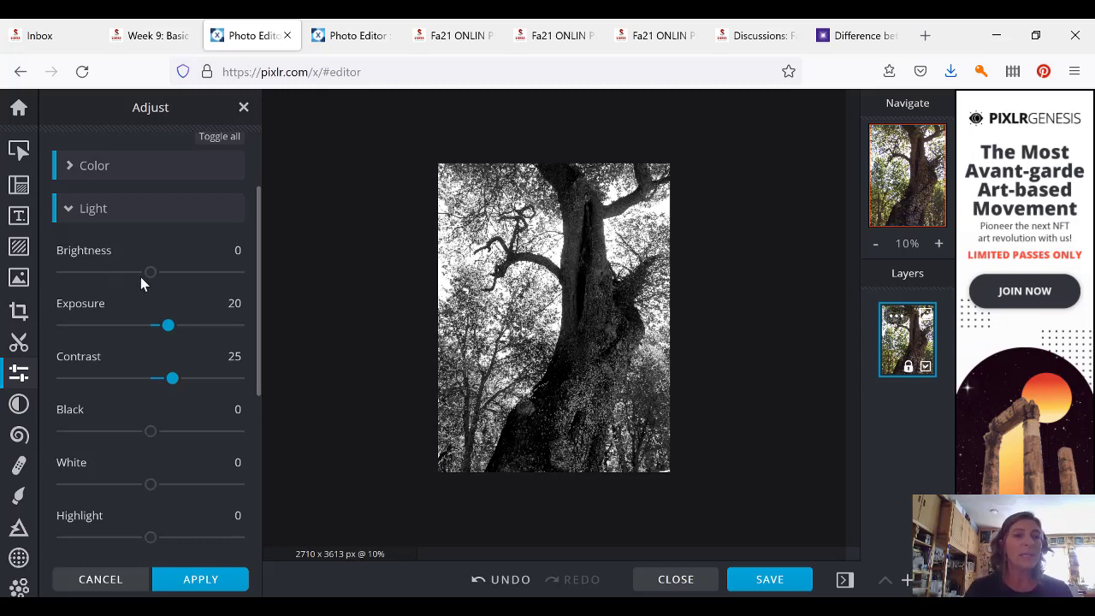
{"action": "left_click_drag", "start_coordinate": [149, 273], "coordinate": [149, 274]}
{"action": "mouse_move", "coordinate": [165, 280]}
{"action": "left_mouse_down"}
{"action": "mouse_move", "coordinate": [185, 283]}
{"action": "mouse_move", "coordinate": [148, 276]}
{"action": "left_mouse_up"}
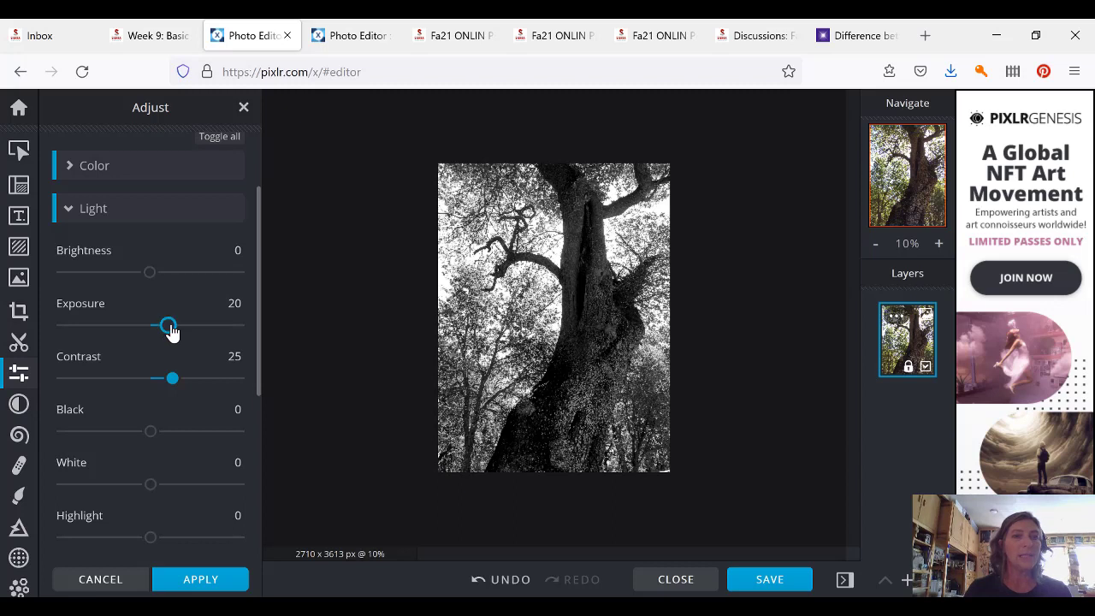
{"action": "left_click", "coordinate": [69, 303]}
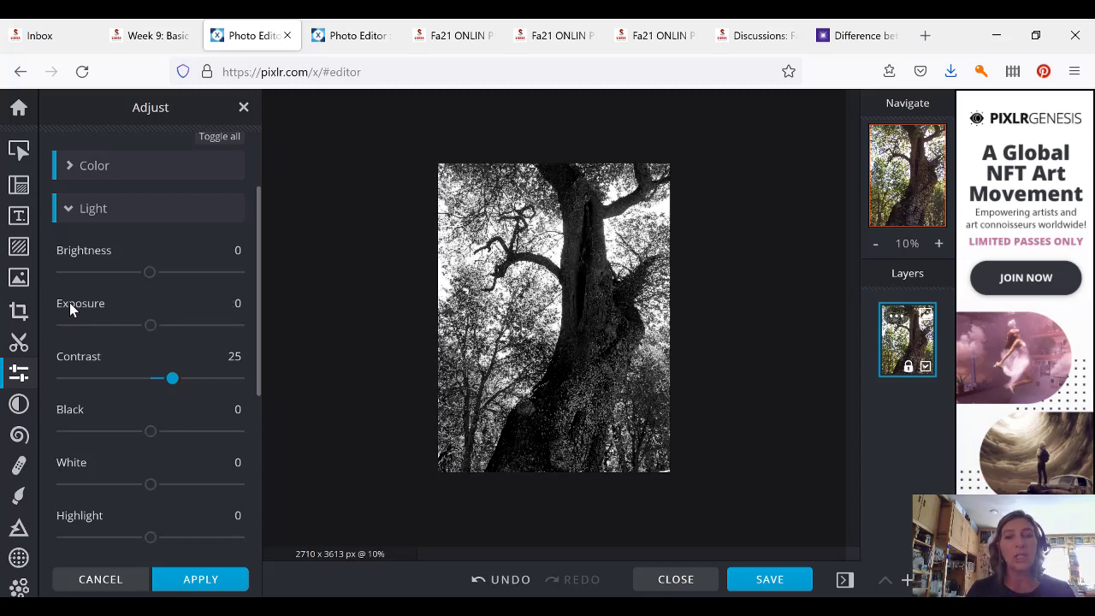
{"action": "left_click", "coordinate": [151, 326]}
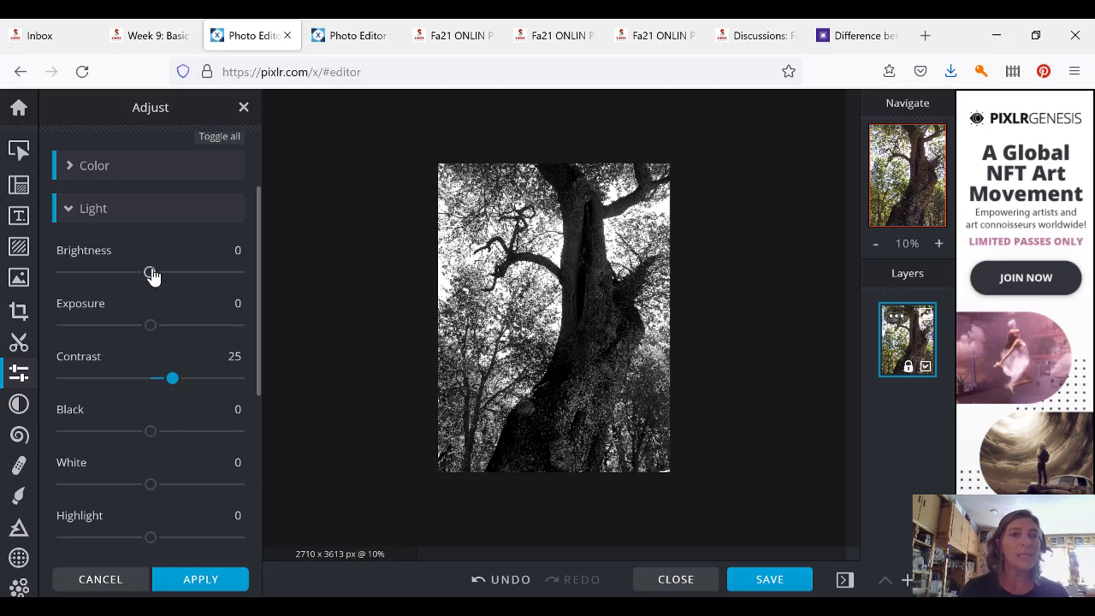
{"action": "left_click", "coordinate": [179, 327]}
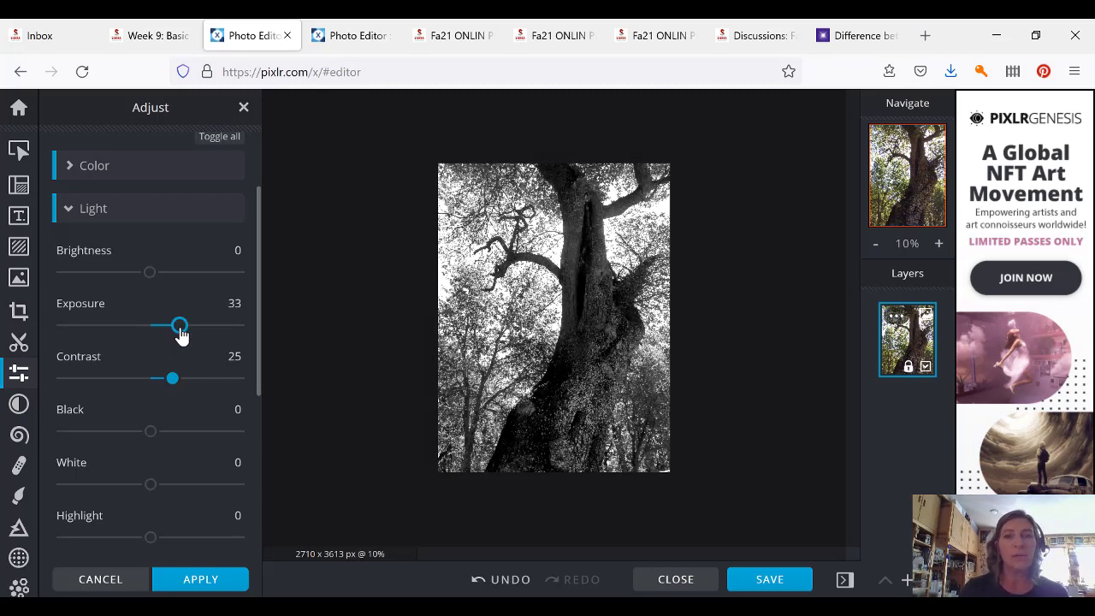
{"action": "left_click_drag", "start_coordinate": [179, 329], "coordinate": [180, 329]}
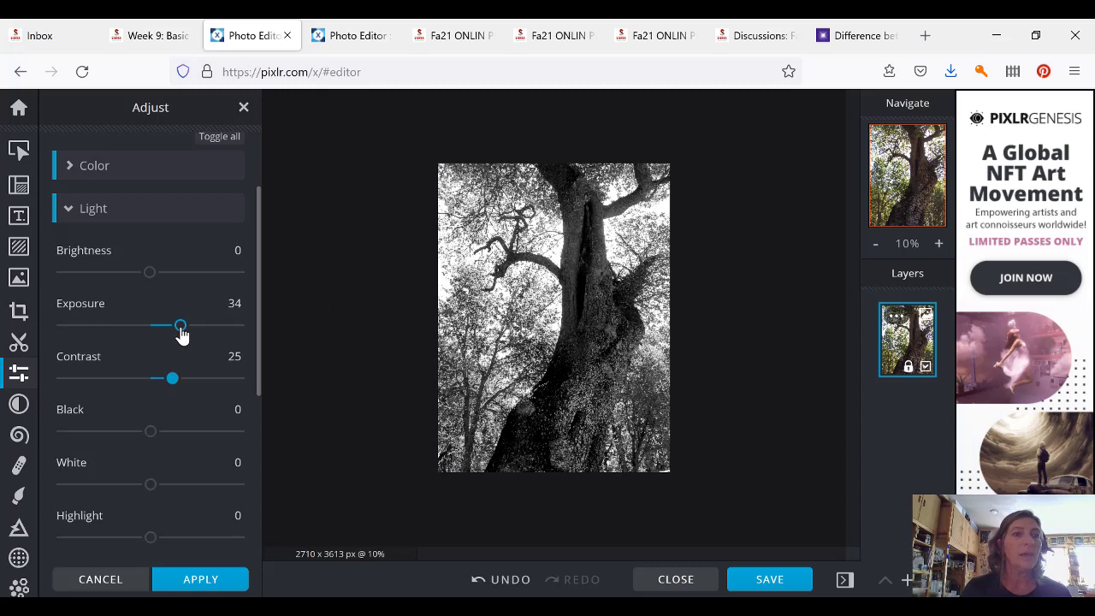
Reset the exposure to 0, and set the brightness to 23 and the contrast to 22 in the Light adjustments
{"action": "left_click_drag", "start_coordinate": [166, 335], "coordinate": [149, 333]}
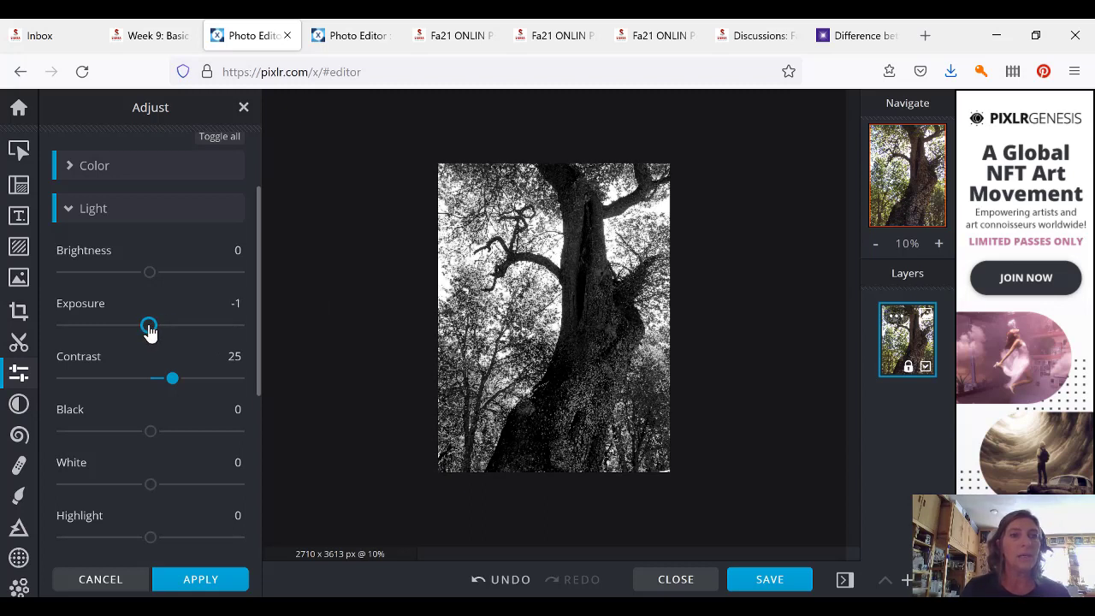
{"action": "left_click", "coordinate": [70, 312]}
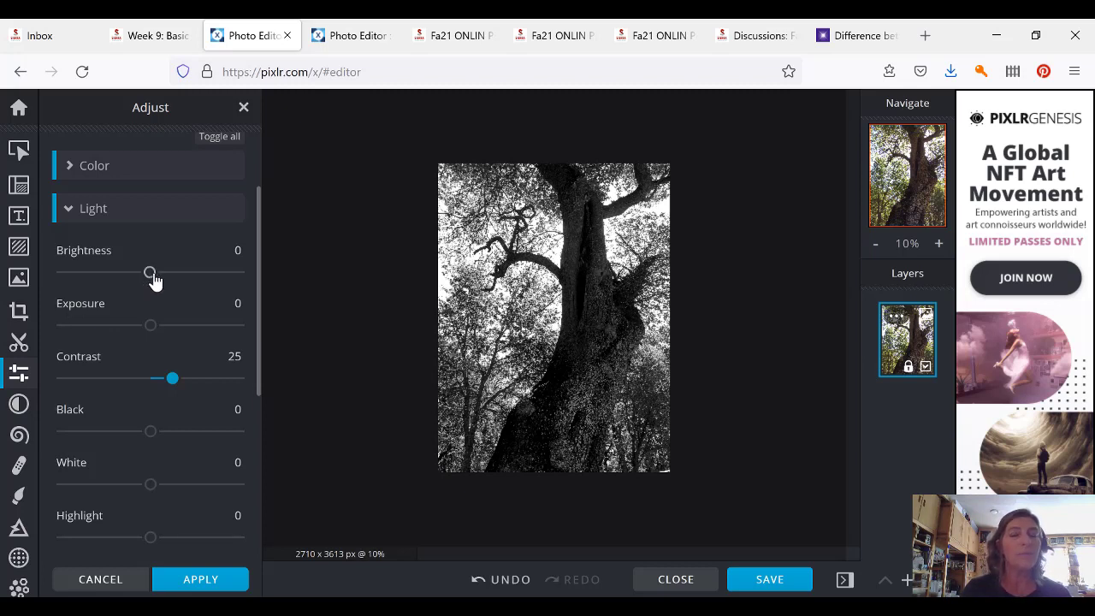
{"action": "left_click_drag", "start_coordinate": [154, 278], "coordinate": [171, 283]}
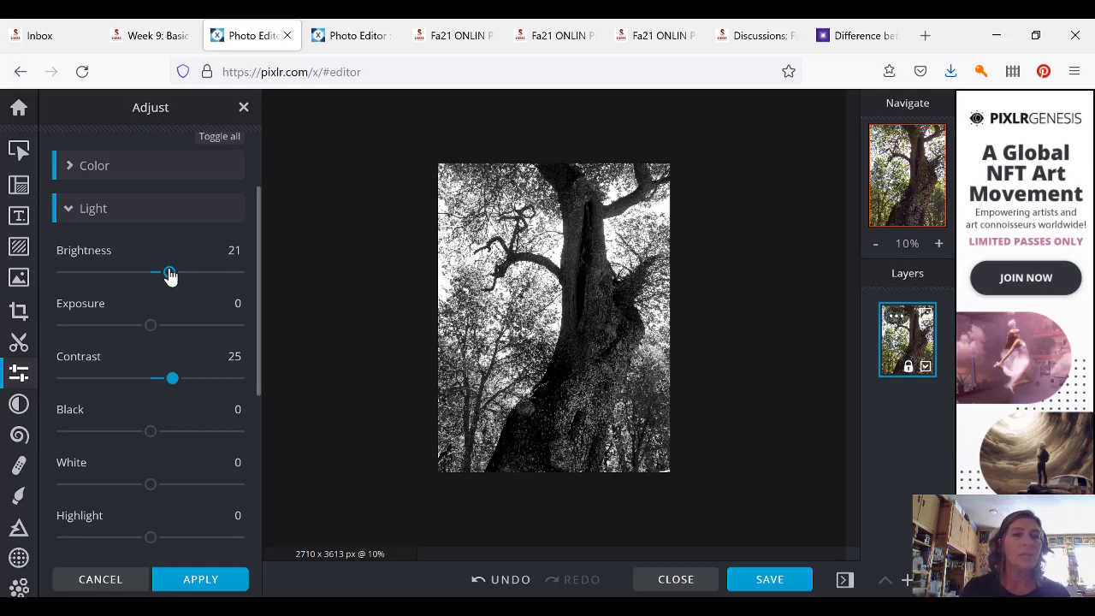
{"action": "left_click_drag", "start_coordinate": [170, 273], "coordinate": [171, 276]}
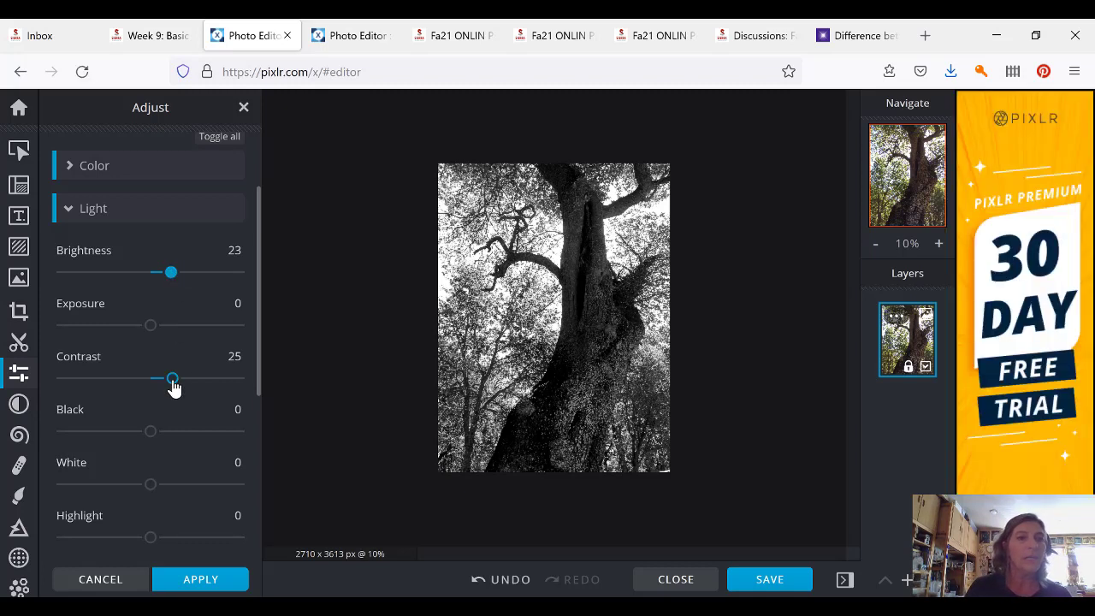
{"action": "left_click", "coordinate": [75, 358]}
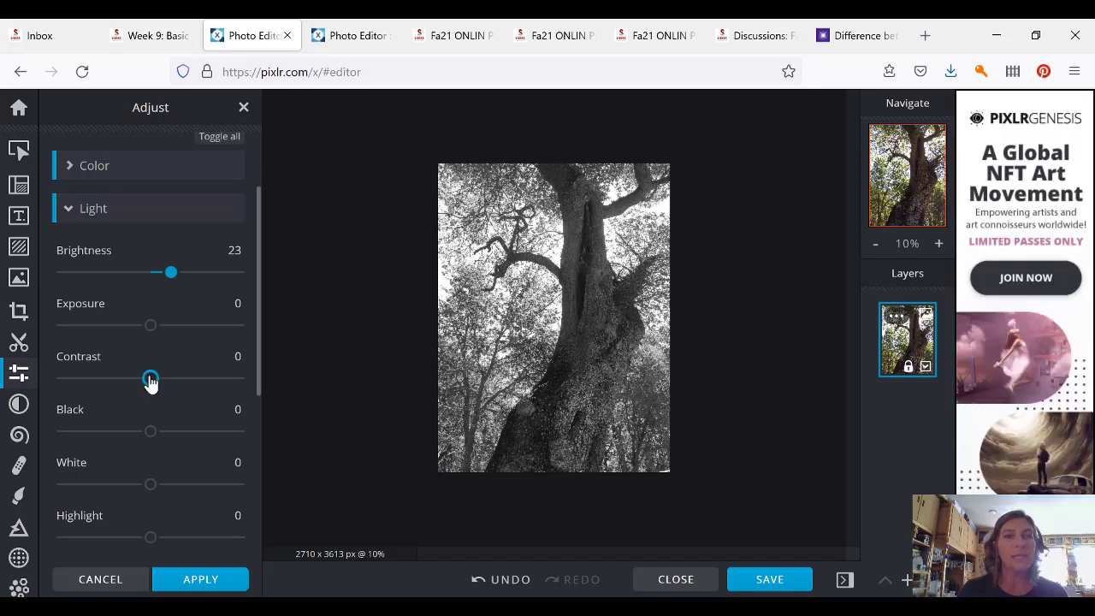
{"action": "mouse_move", "coordinate": [150, 383]}
{"action": "left_mouse_down"}
{"action": "mouse_move", "coordinate": [182, 385]}
{"action": "mouse_move", "coordinate": [171, 381]}
{"action": "left_mouse_up"}
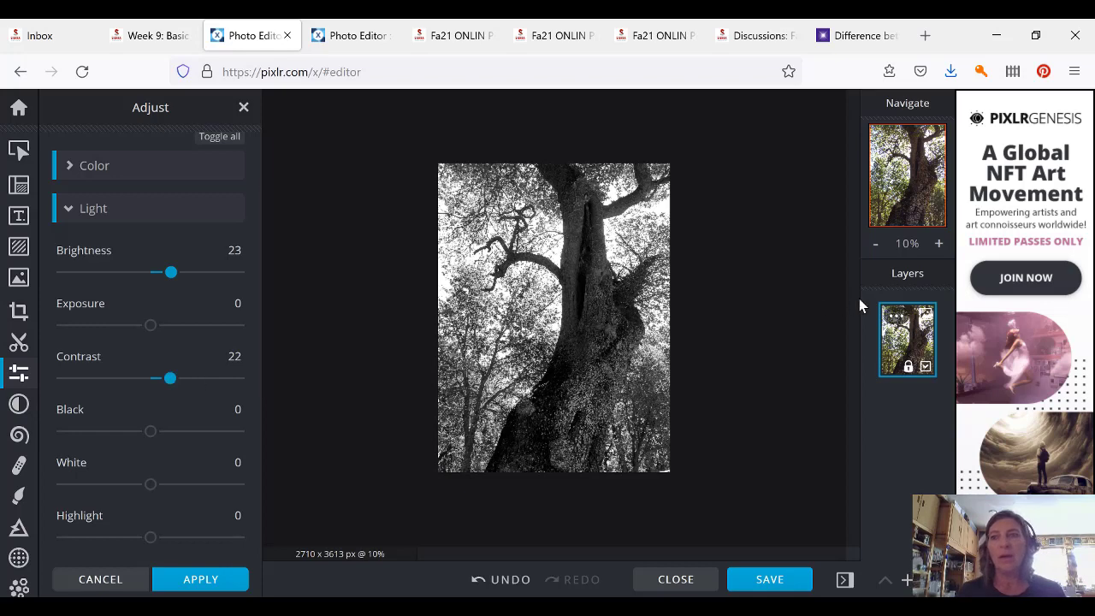
Inspect the tree's bark and branches up close at 20% and 30% zoom, and return the view to 10%
{"action": "left_click", "coordinate": [940, 245]}
{"action": "left_click", "coordinate": [940, 245]}
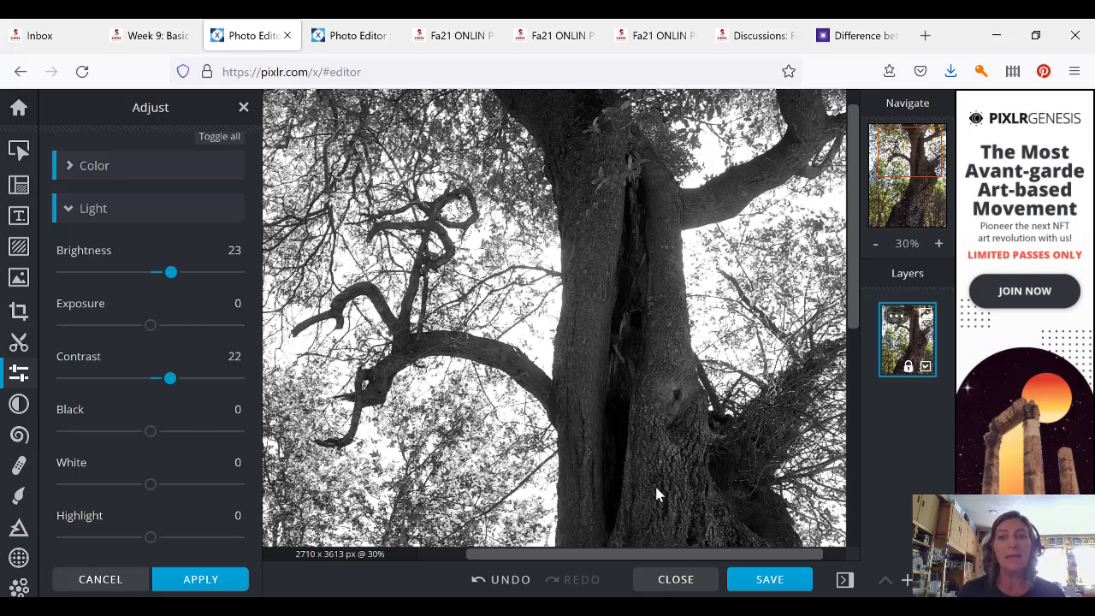
{"action": "left_click", "coordinate": [876, 245]}
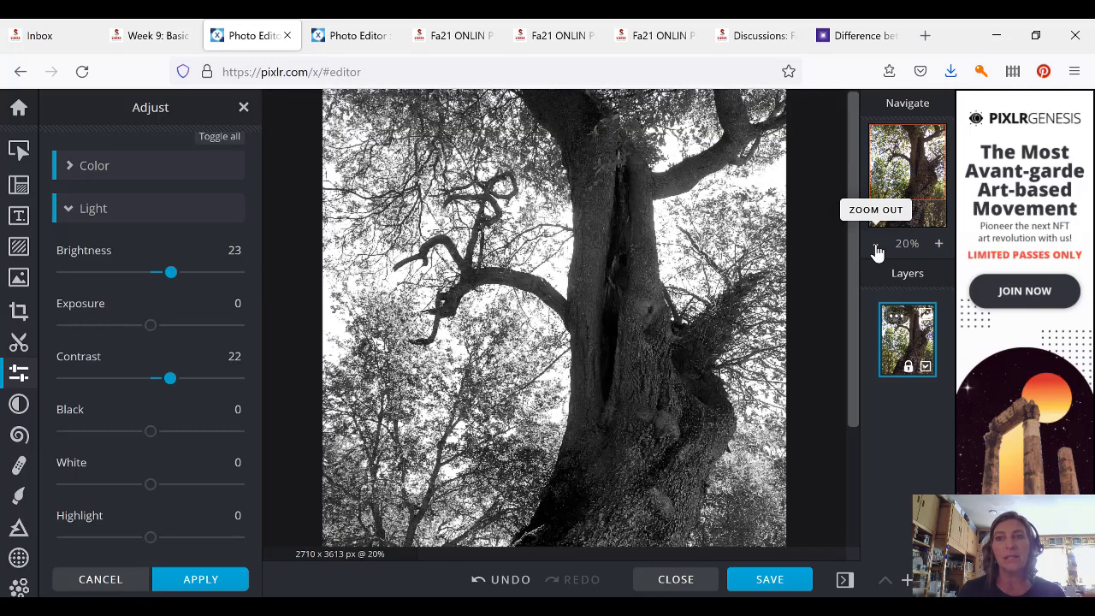
{"action": "left_click", "coordinate": [876, 246]}
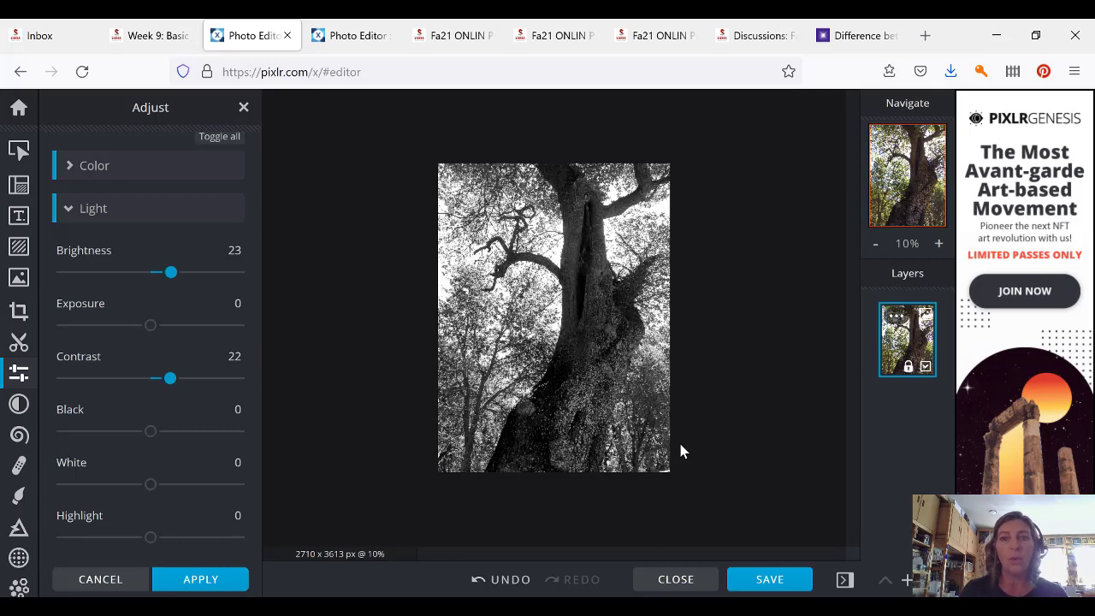
{"action": "left_click", "coordinate": [938, 246]}
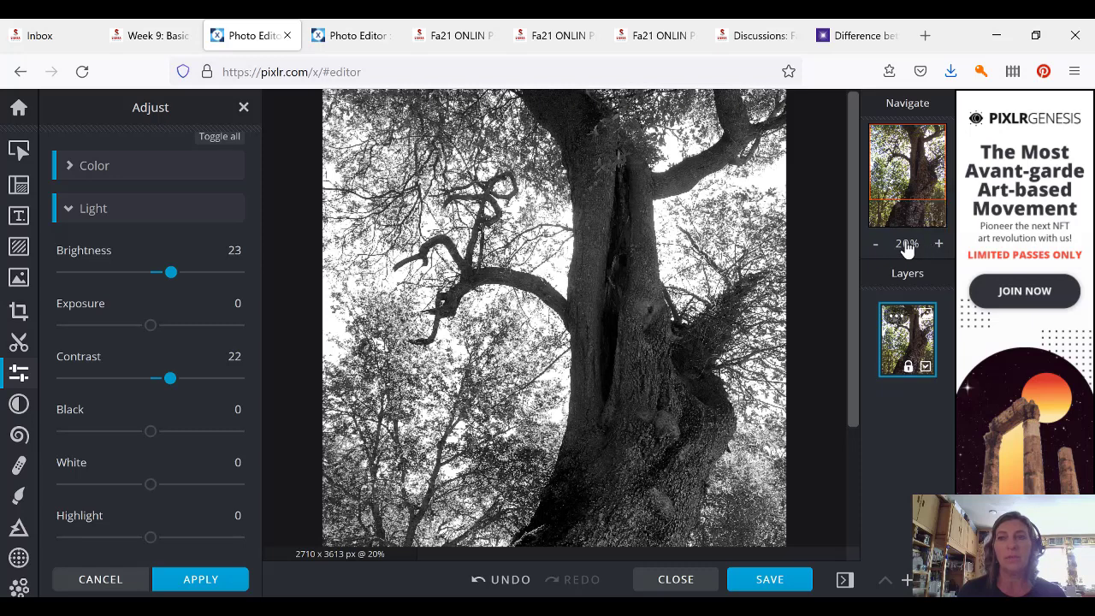
{"action": "left_click", "coordinate": [907, 246]}
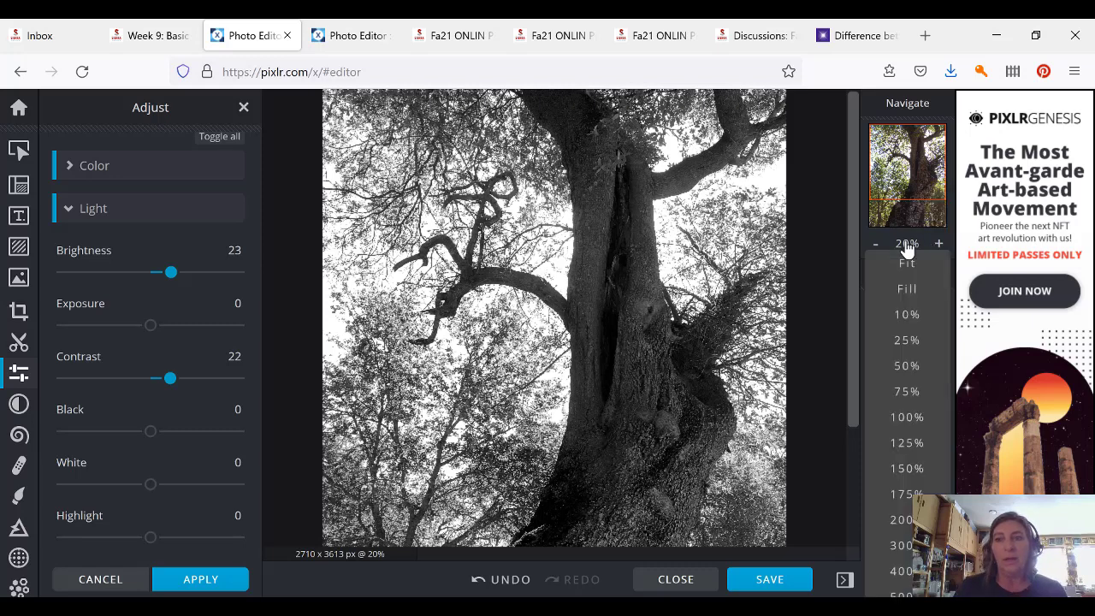
{"action": "left_click", "coordinate": [907, 315]}
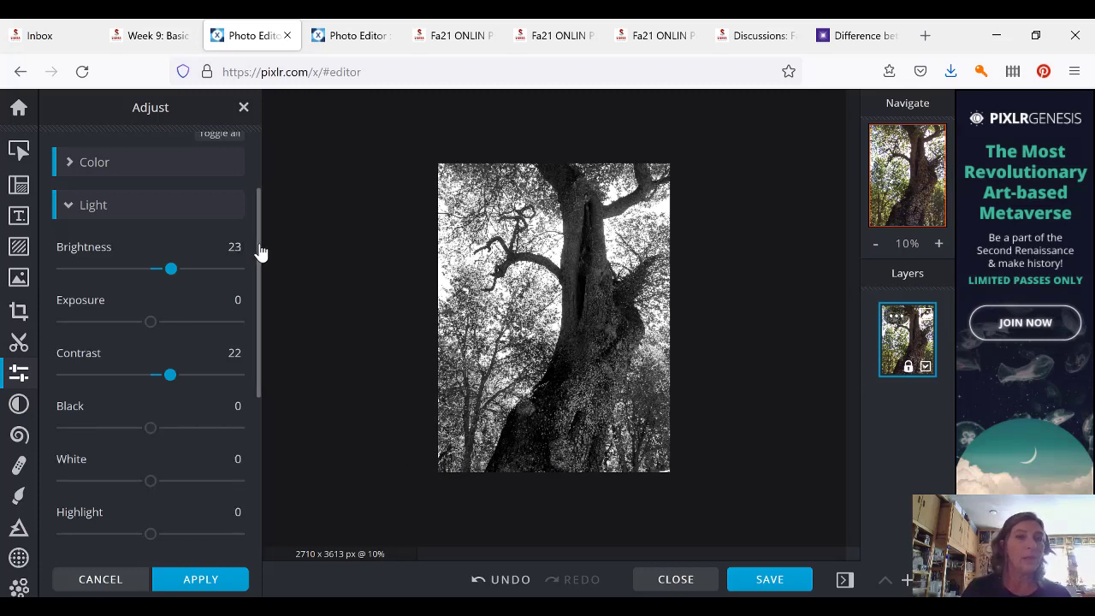
Try a Black level of -16, return it to 0, and raise the White level to 16
{"action": "scroll", "coordinate": [259, 251], "scroll_direction": "down", "scroll_amount": 2}
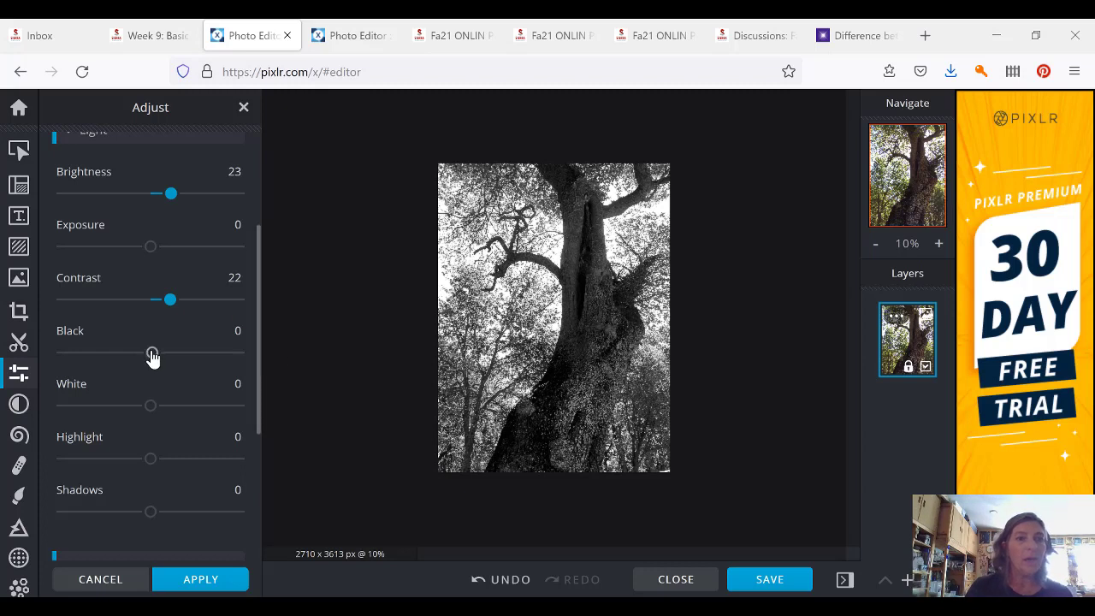
{"action": "left_click_drag", "start_coordinate": [152, 357], "coordinate": [136, 358]}
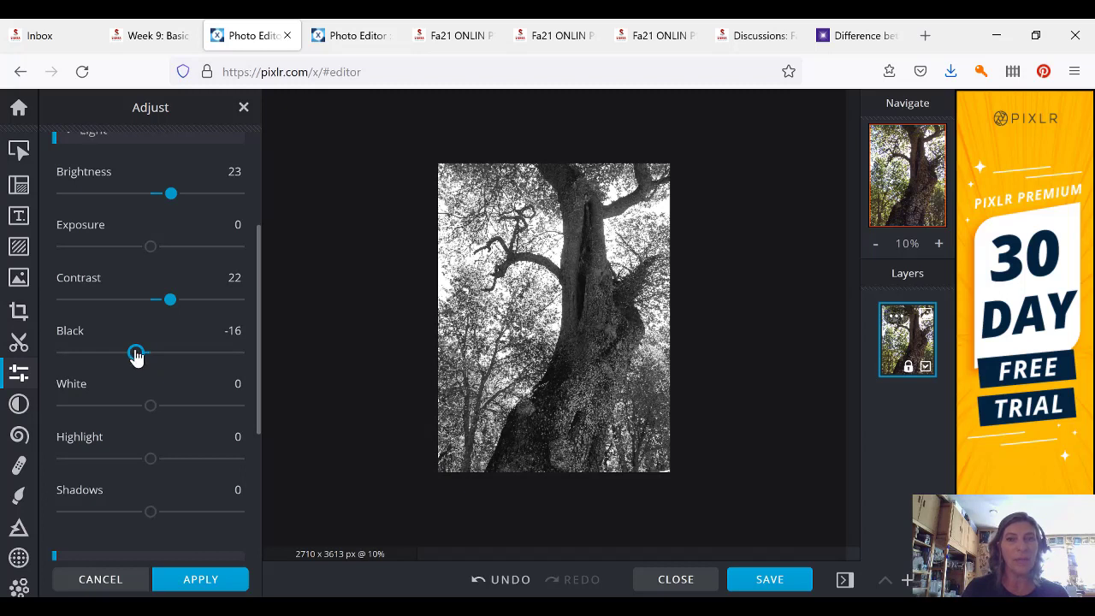
{"action": "mouse_move", "coordinate": [135, 357]}
{"action": "left_mouse_down"}
{"action": "mouse_move", "coordinate": [167, 361]}
{"action": "mouse_move", "coordinate": [139, 356]}
{"action": "mouse_move", "coordinate": [160, 358]}
{"action": "mouse_move", "coordinate": [148, 357]}
{"action": "left_mouse_up"}
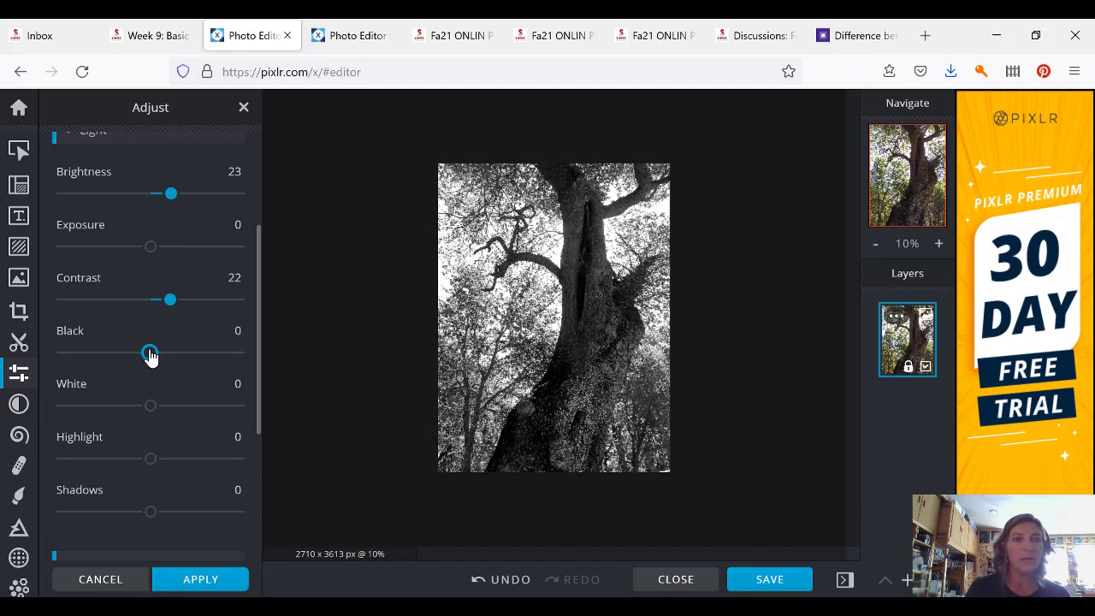
{"action": "mouse_move", "coordinate": [151, 408]}
{"action": "left_mouse_down"}
{"action": "mouse_move", "coordinate": [126, 407]}
{"action": "mouse_move", "coordinate": [166, 411]}
{"action": "left_mouse_up"}
{"action": "left_click", "coordinate": [166, 410]}
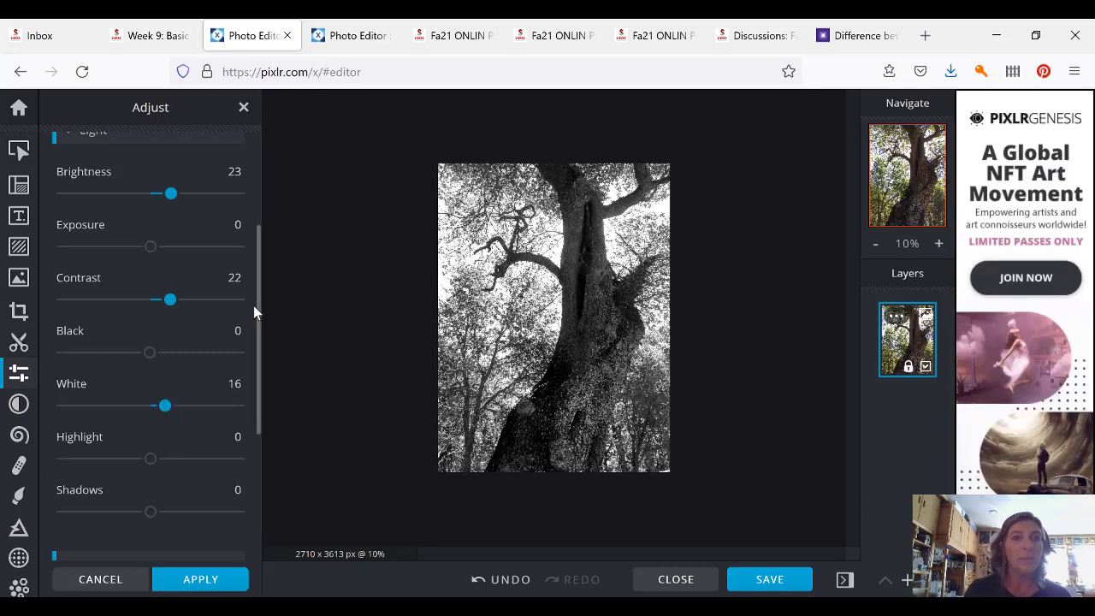
Try out the Highlight and Shadows adjustments and reset both to 0
{"action": "scroll", "coordinate": [260, 316], "scroll_direction": "down", "scroll_amount": 1}
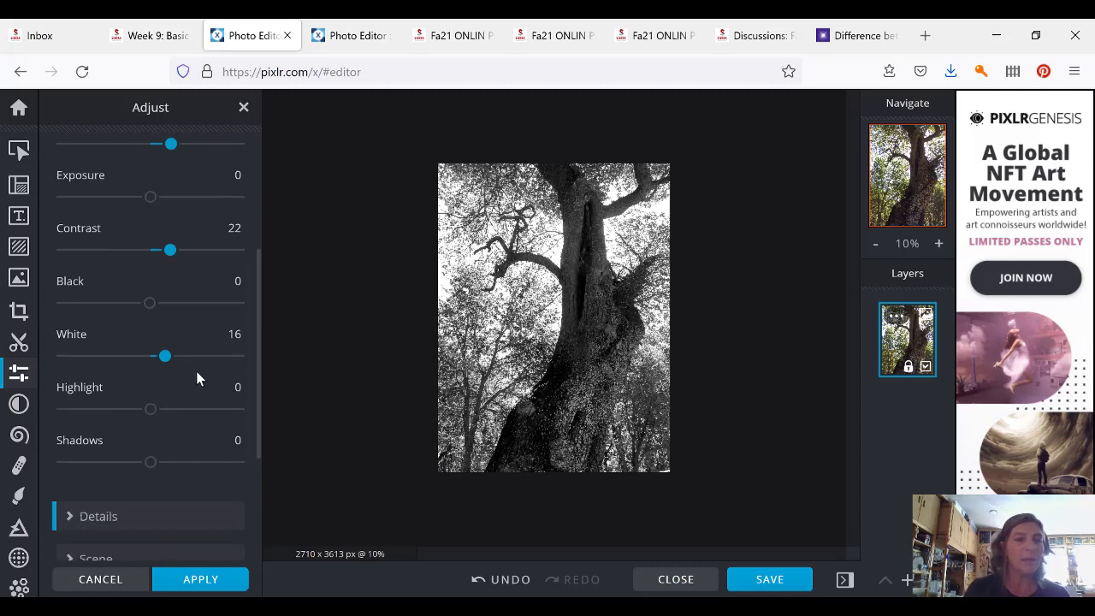
{"action": "mouse_move", "coordinate": [151, 410]}
{"action": "left_mouse_down"}
{"action": "mouse_move", "coordinate": [201, 409]}
{"action": "mouse_move", "coordinate": [109, 407]}
{"action": "mouse_move", "coordinate": [152, 421]}
{"action": "left_mouse_up"}
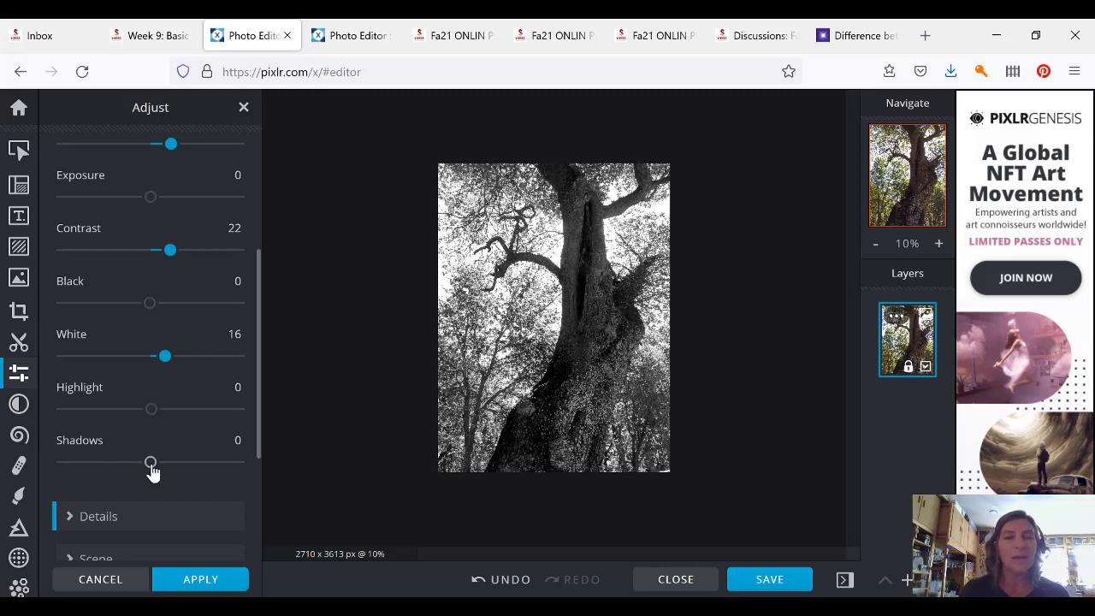
{"action": "mouse_move", "coordinate": [151, 470]}
{"action": "left_mouse_down"}
{"action": "mouse_move", "coordinate": [207, 472]}
{"action": "mouse_move", "coordinate": [137, 465]}
{"action": "mouse_move", "coordinate": [149, 465]}
{"action": "left_mouse_up"}
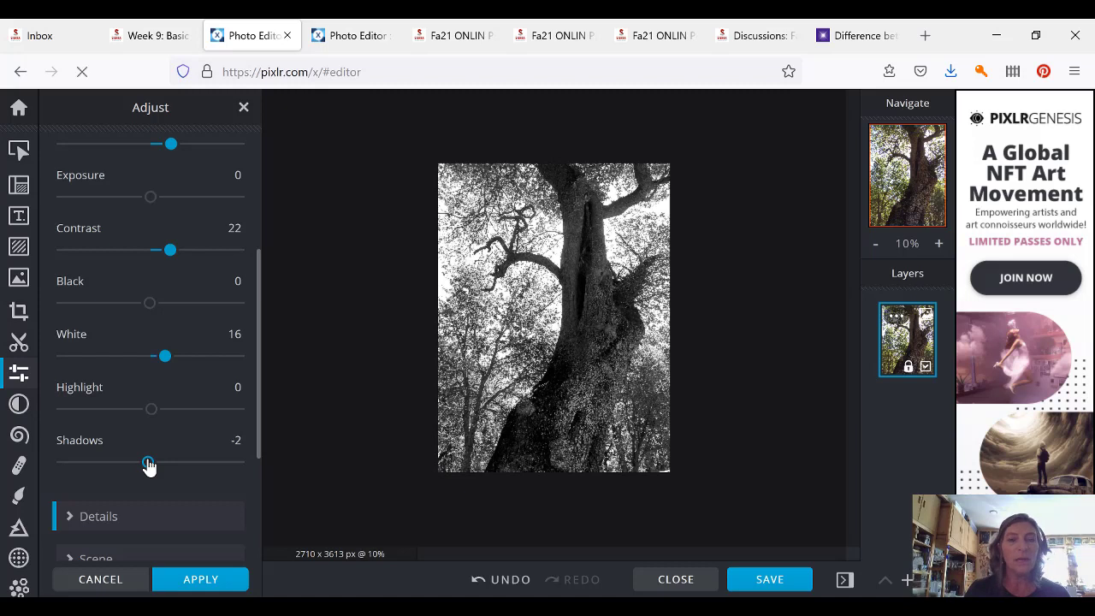
{"action": "left_click", "coordinate": [76, 441]}
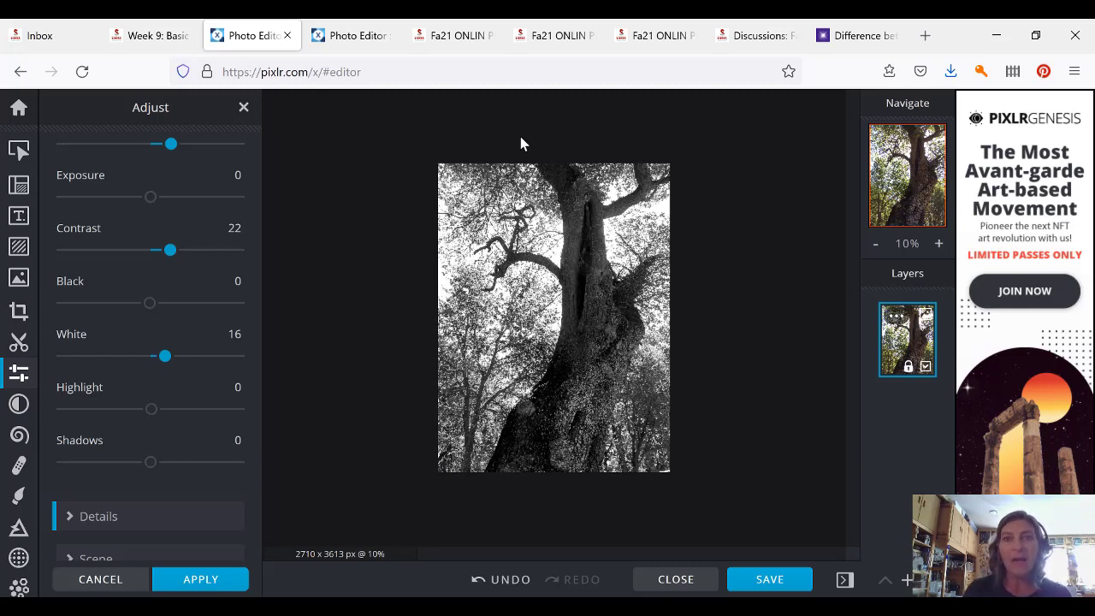
Crop the photo slightly inward from its lower-right corner to 2680 x 3553 px and apply the crop
{"action": "left_click", "coordinate": [938, 245]}
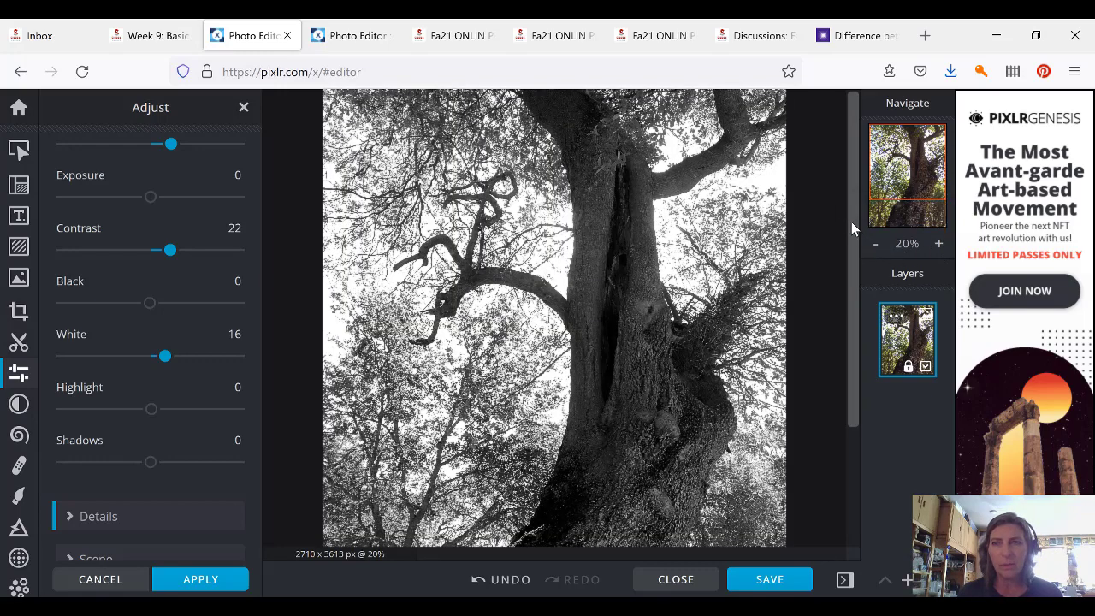
{"action": "left_click_drag", "start_coordinate": [856, 223], "coordinate": [854, 376]}
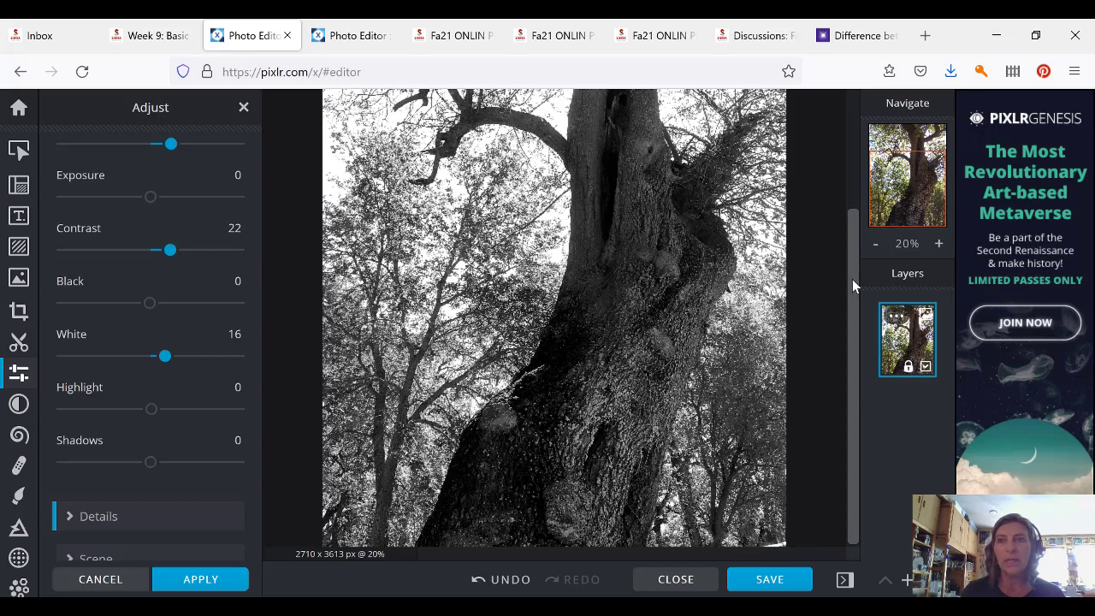
{"action": "left_click", "coordinate": [877, 246]}
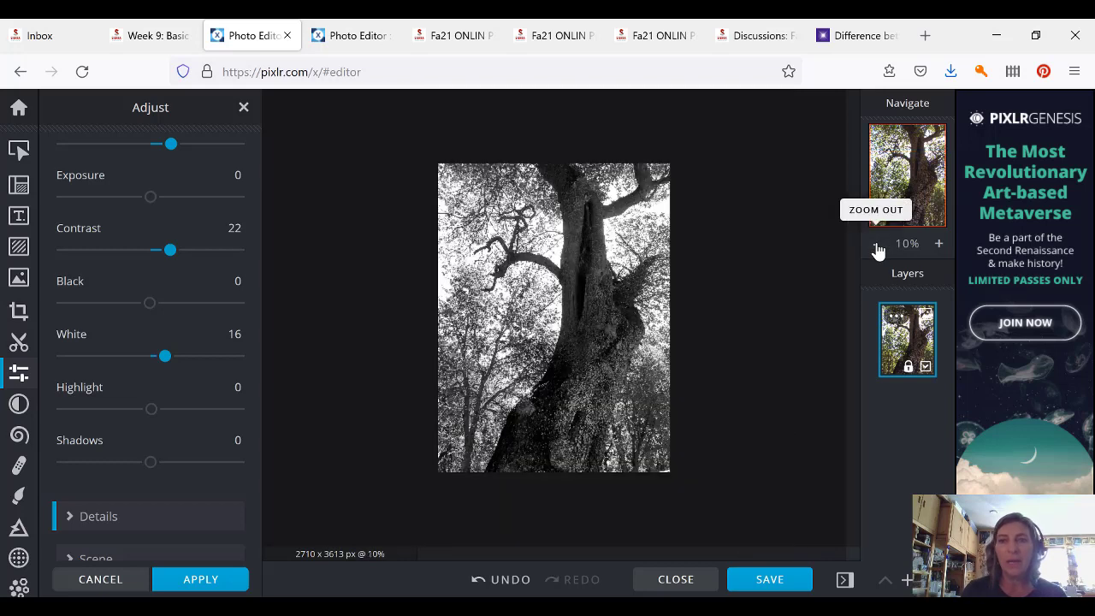
{"action": "left_click", "coordinate": [18, 316]}
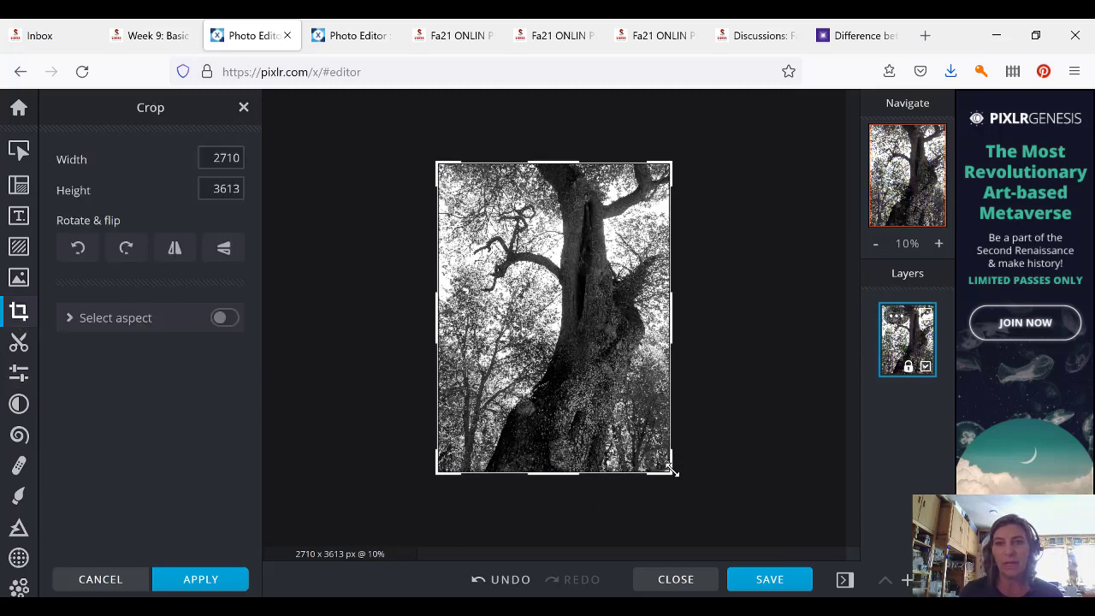
{"action": "left_click_drag", "start_coordinate": [672, 469], "coordinate": [670, 465]}
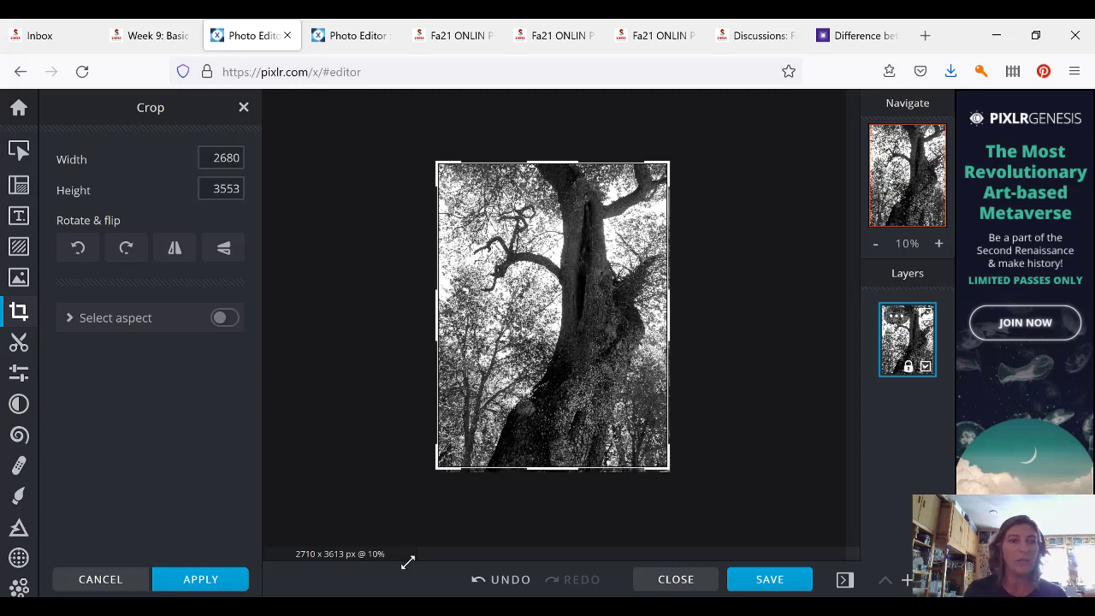
{"action": "left_click", "coordinate": [201, 580]}
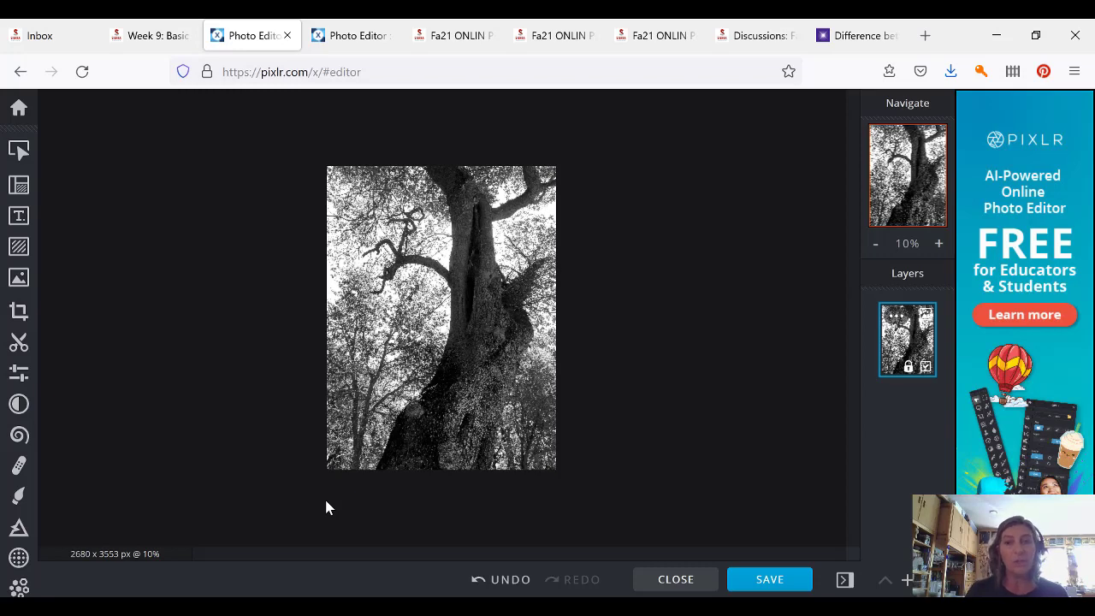
Download the full-size photo as a high-quality JPG named 2019-05-10 10.19.36-2, saving the file to disk
{"action": "left_click", "coordinate": [763, 581]}
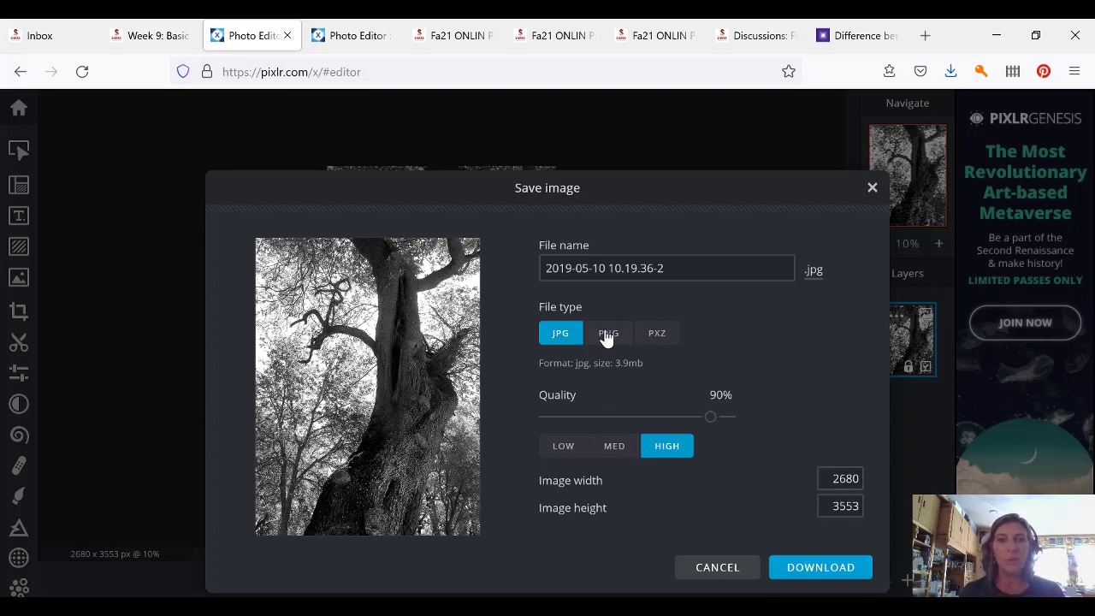
{"action": "left_click", "coordinate": [814, 574]}
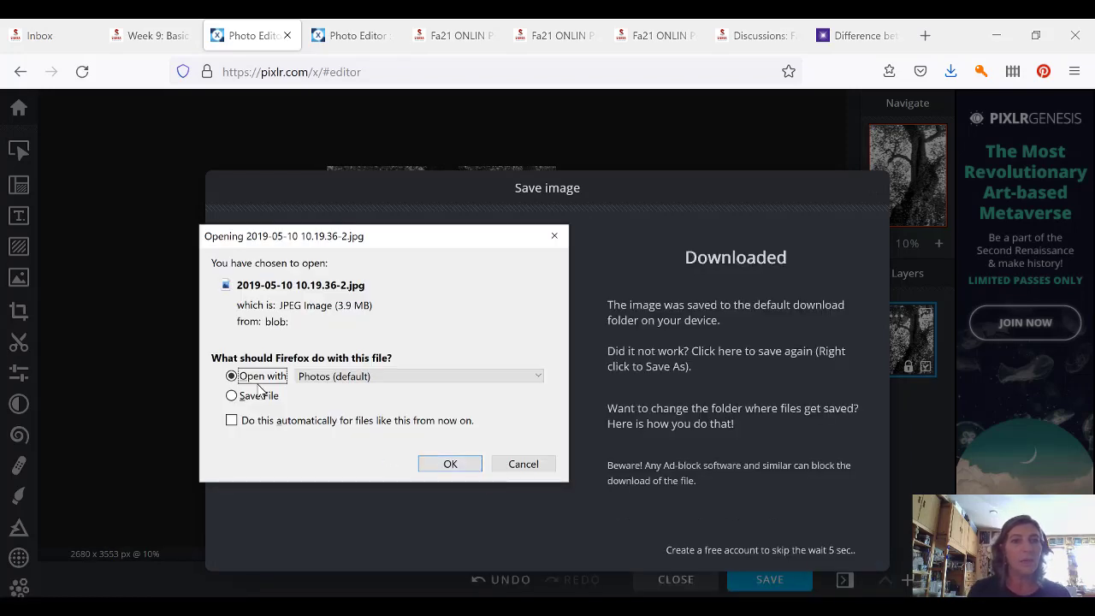
{"action": "left_click", "coordinate": [232, 397]}
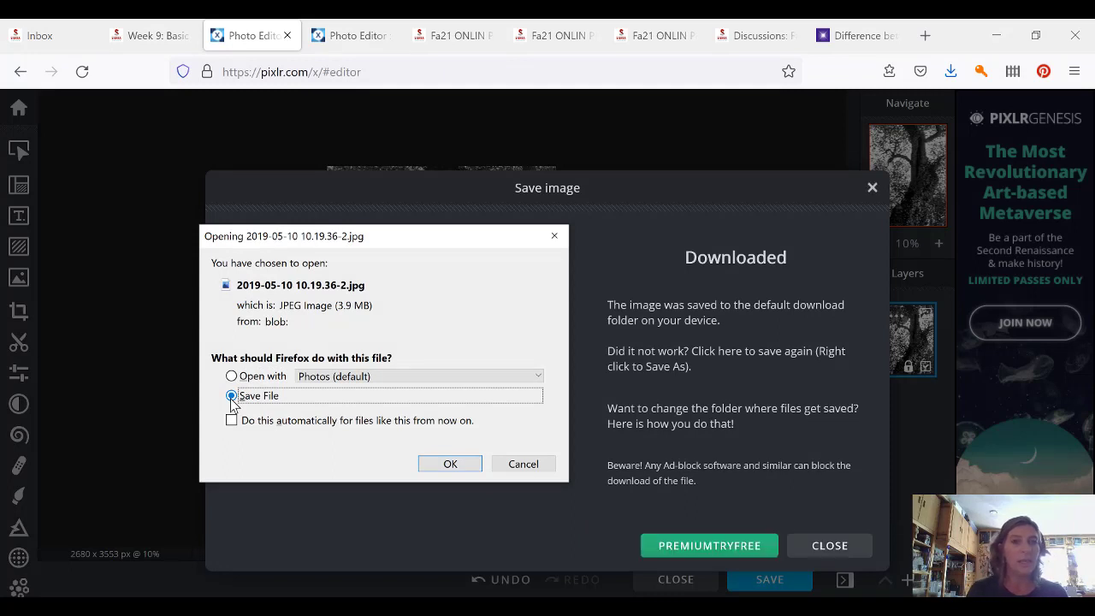
{"action": "left_click", "coordinate": [451, 465]}
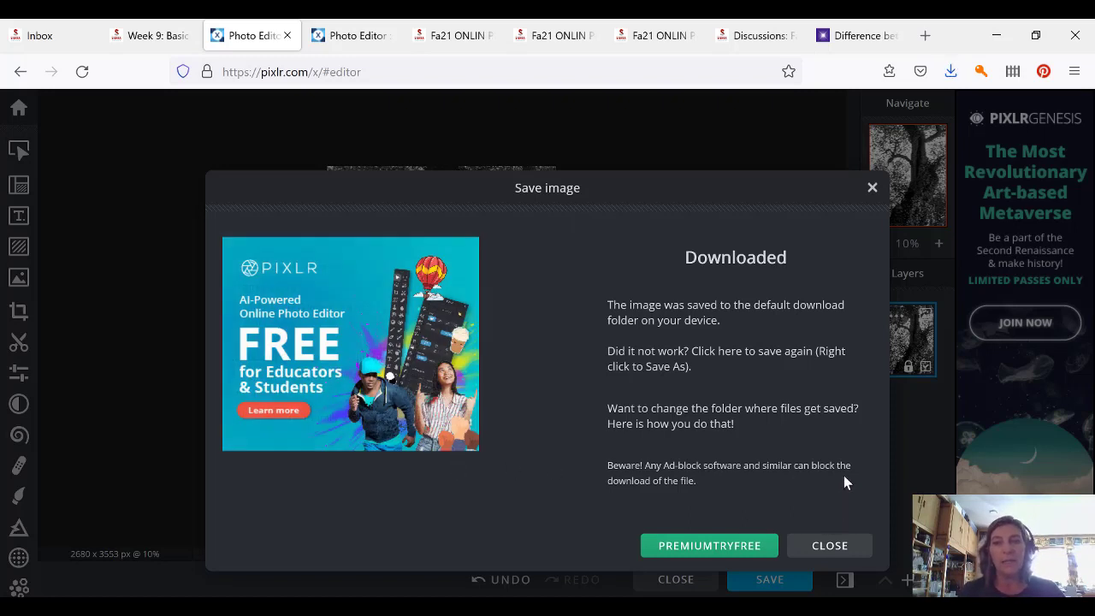
{"action": "left_click", "coordinate": [824, 549]}
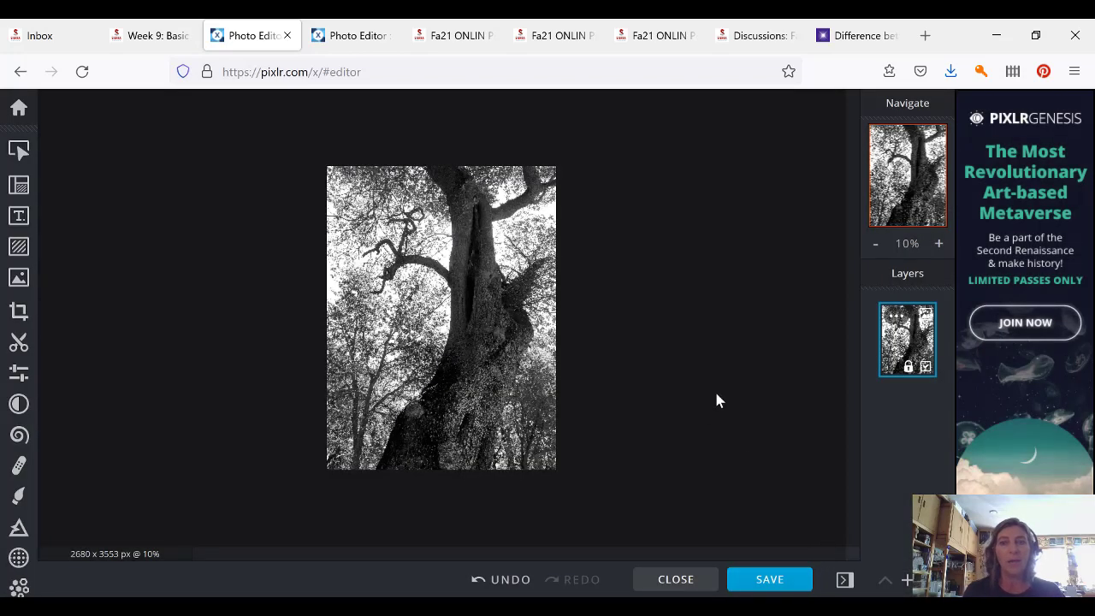
Start another save of the photo and set the export image height to 1000 px
{"action": "left_click", "coordinate": [766, 582]}
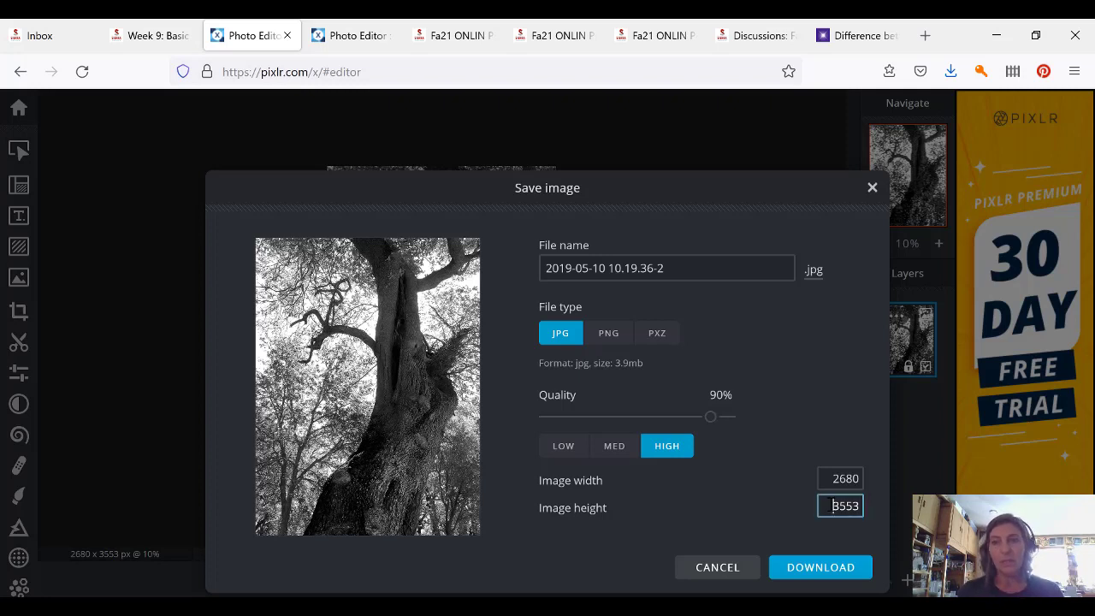
{"action": "double_click", "coordinate": [830, 505]}
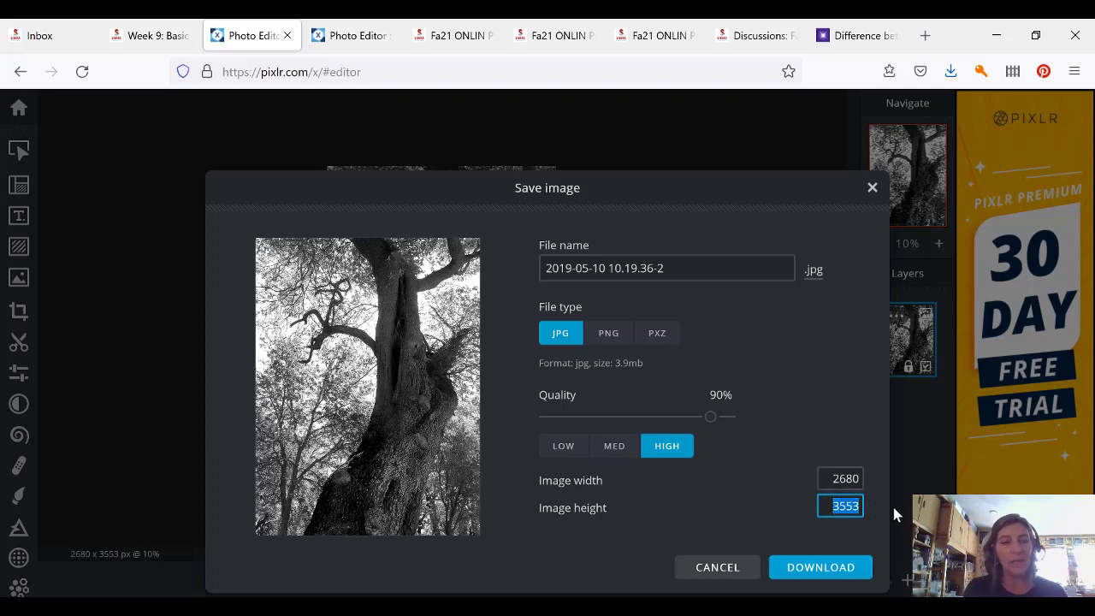
{"action": "type", "text": "1000"}
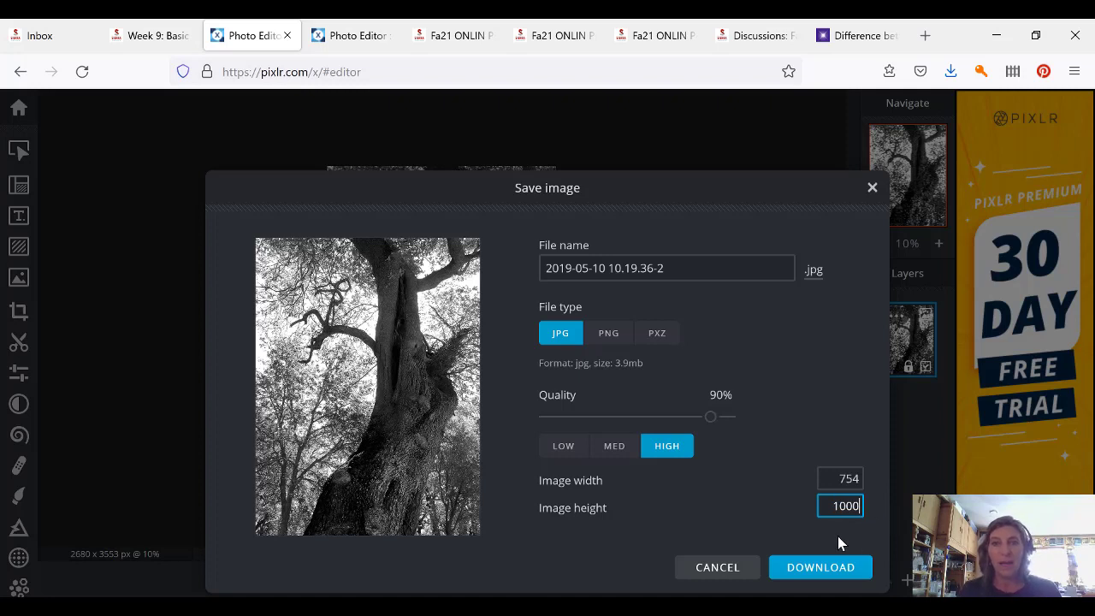
Name the smaller copy "assignment submission", download it as a JPG saved to disk, and dismiss the download confirmation
{"action": "left_click", "coordinate": [696, 267]}
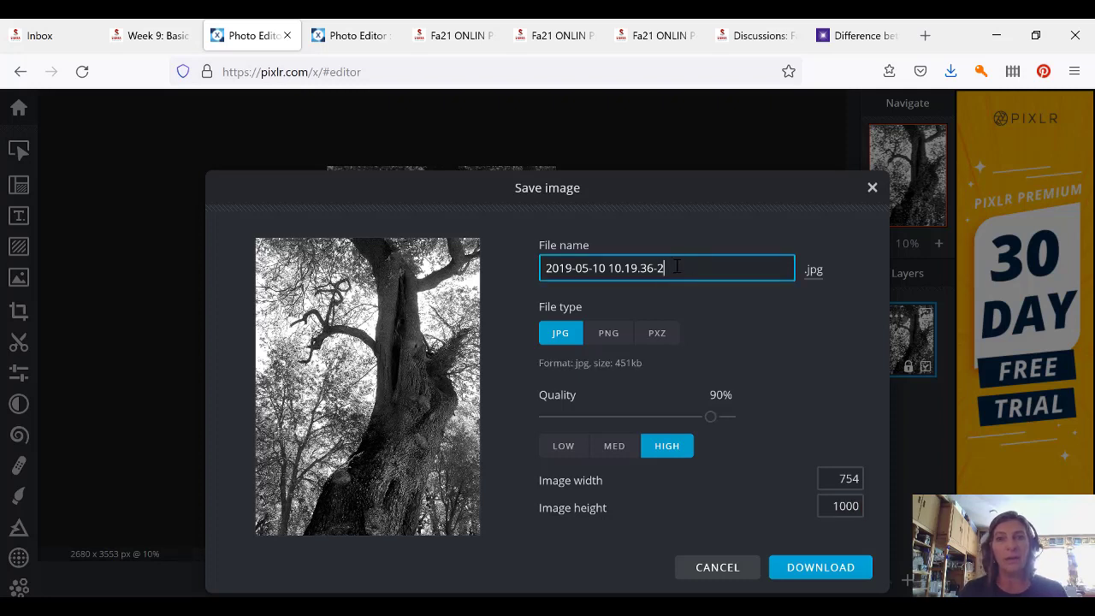
{"action": "left_click_drag", "start_coordinate": [666, 268], "coordinate": [507, 256]}
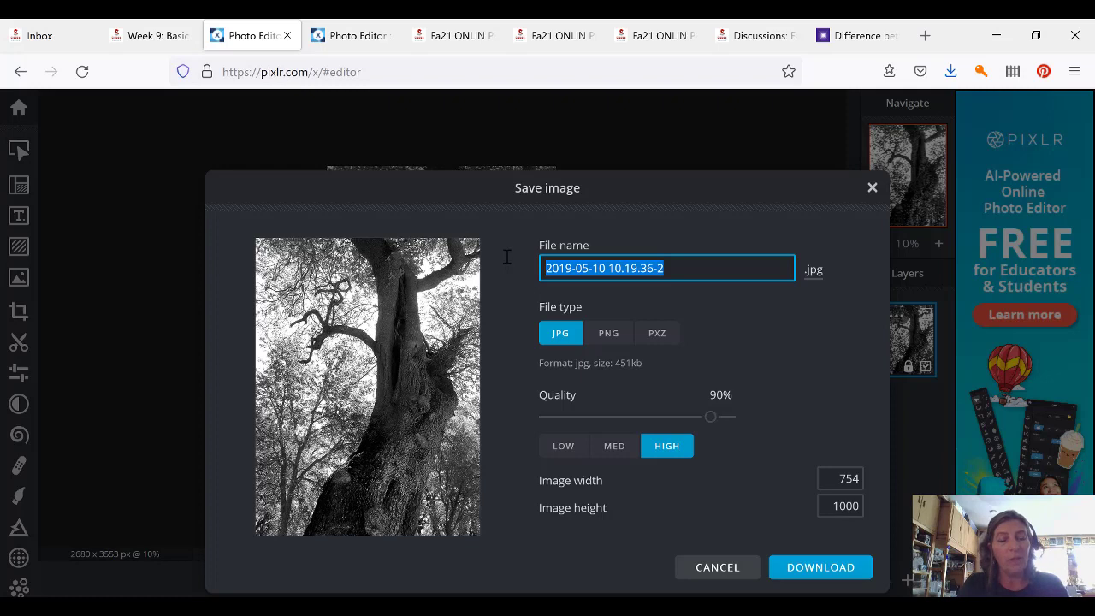
{"action": "type", "text": "assignment"}
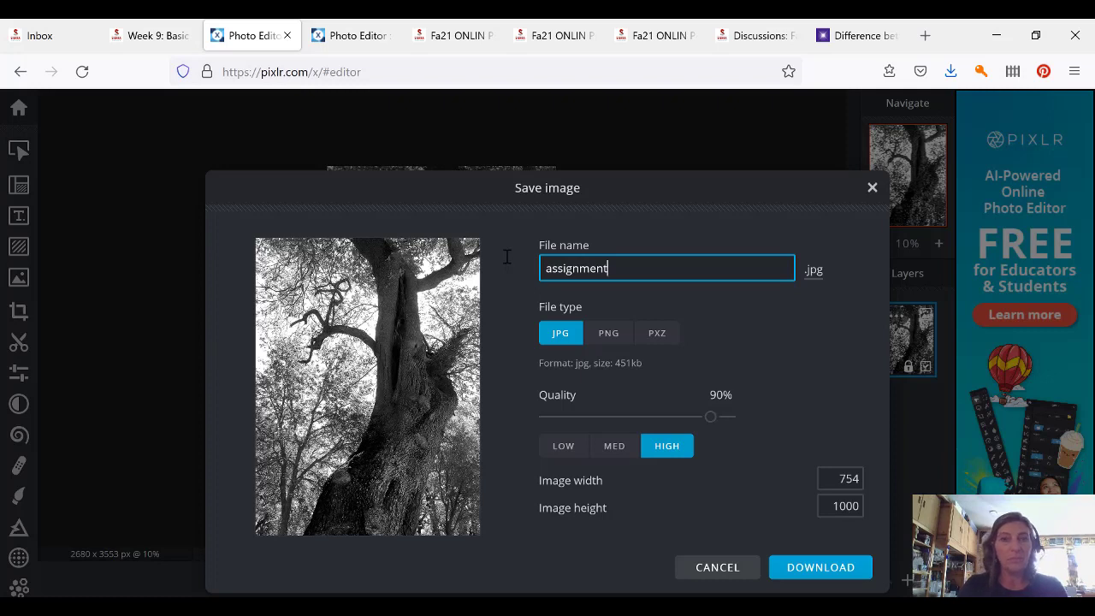
{"action": "type", "text": "submission"}
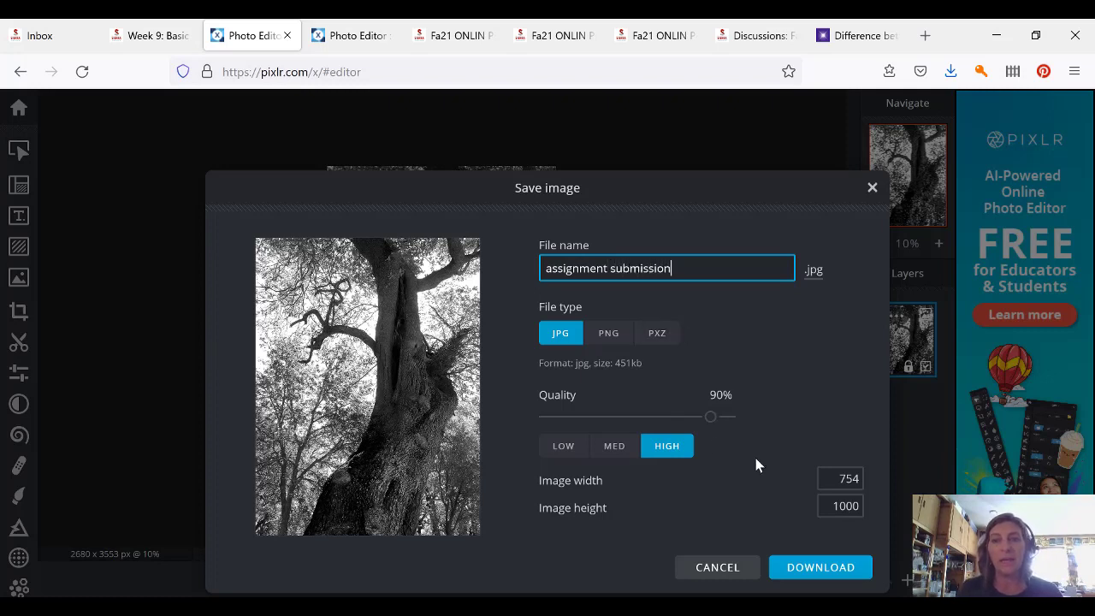
{"action": "left_click", "coordinate": [825, 575]}
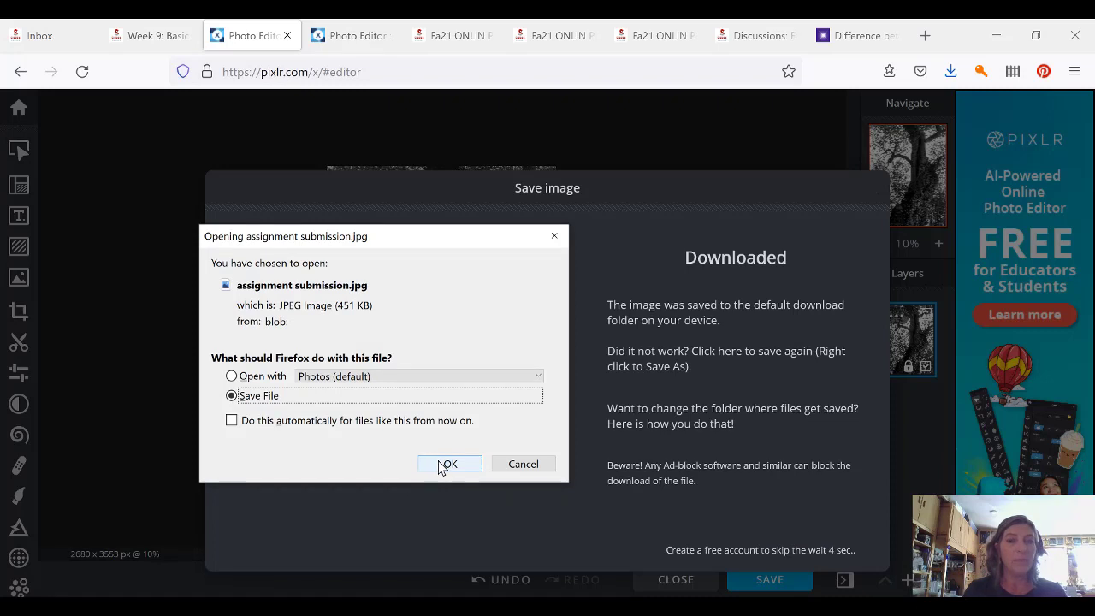
{"action": "left_click", "coordinate": [440, 464]}
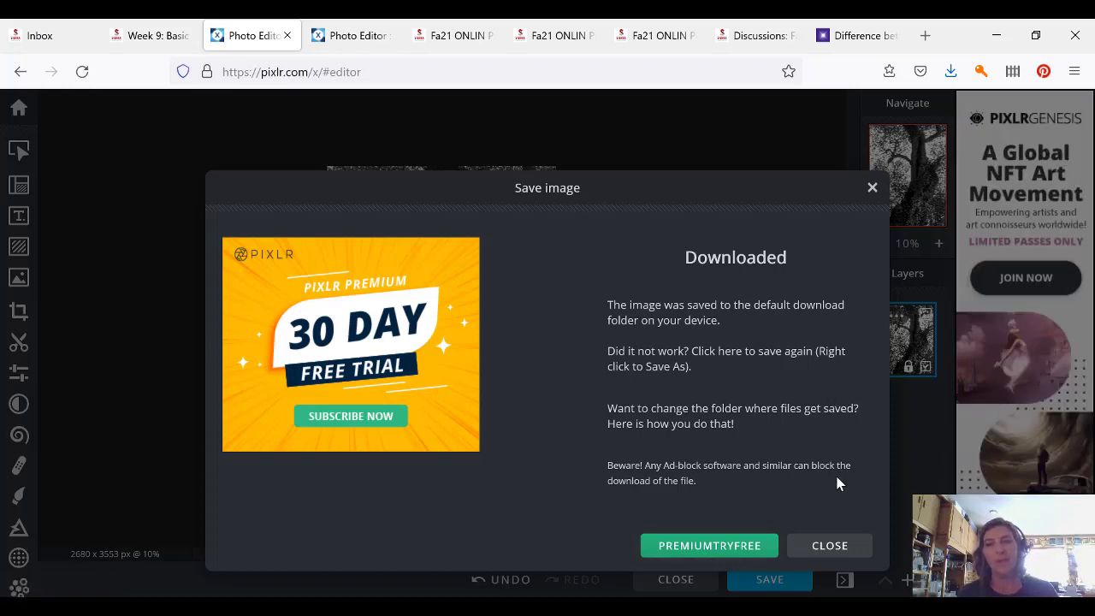
{"action": "left_click", "coordinate": [829, 546]}
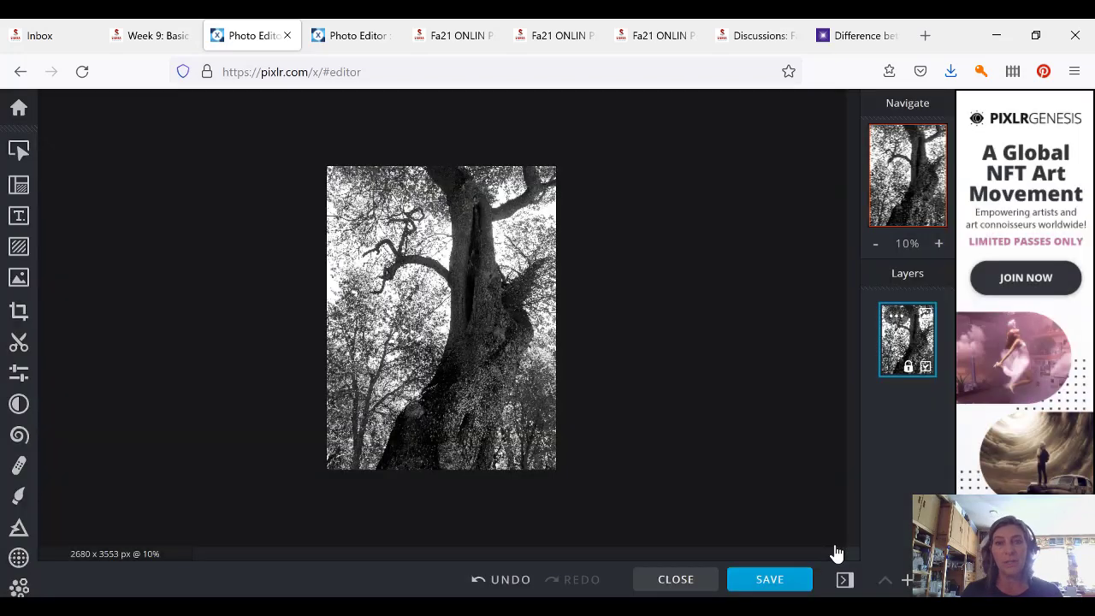